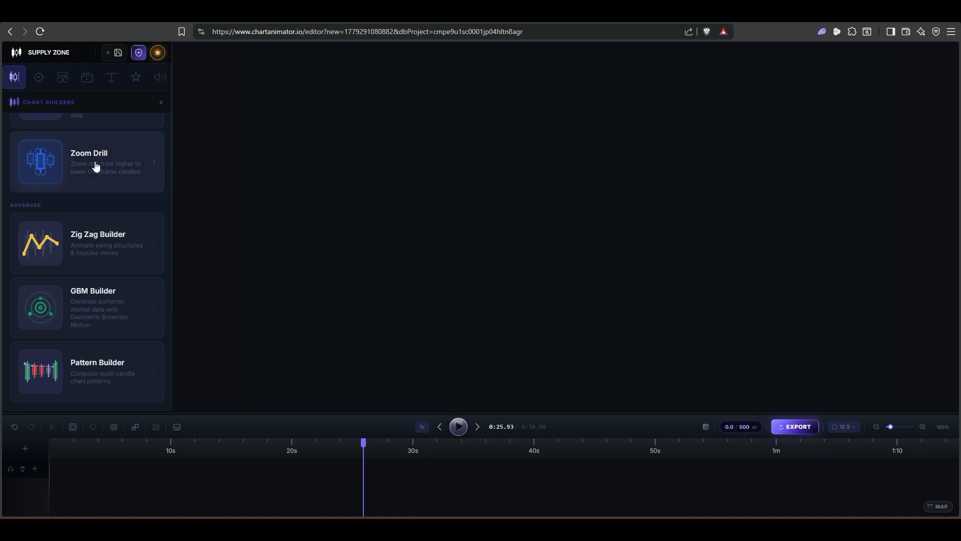
# Step: Open the Pattern Builder from the chart builders list
pyautogui.scroll(4, 86, 172)
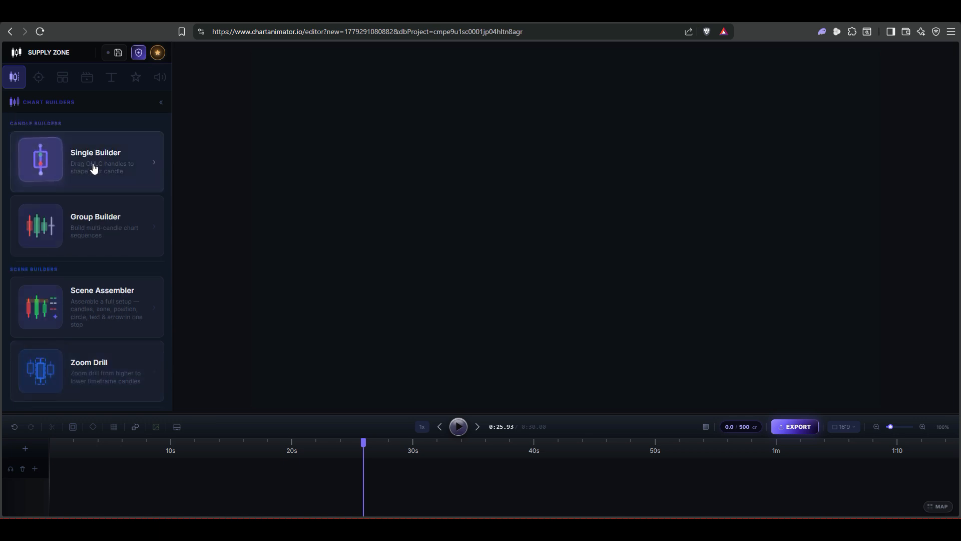
pyautogui.scroll(-4, 90, 170)
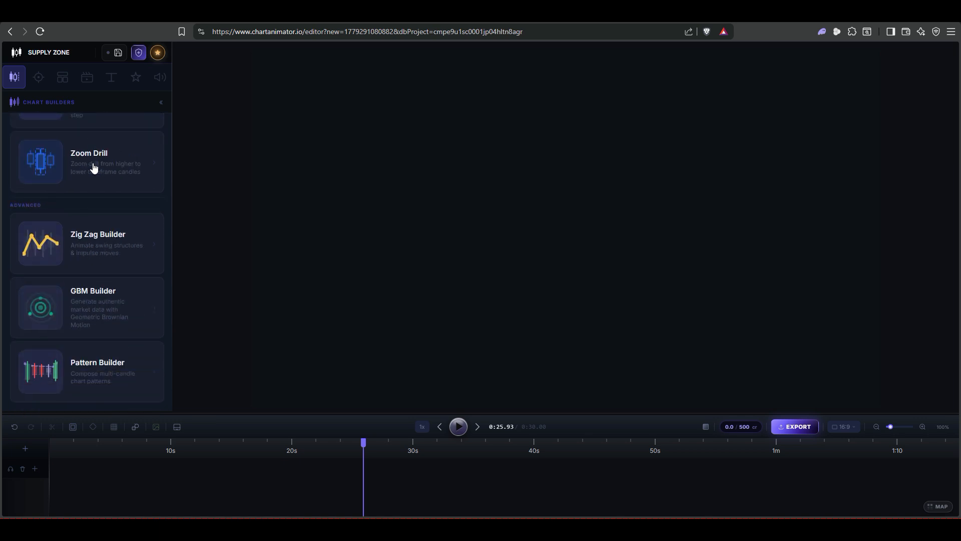
pyautogui.click(102, 358)
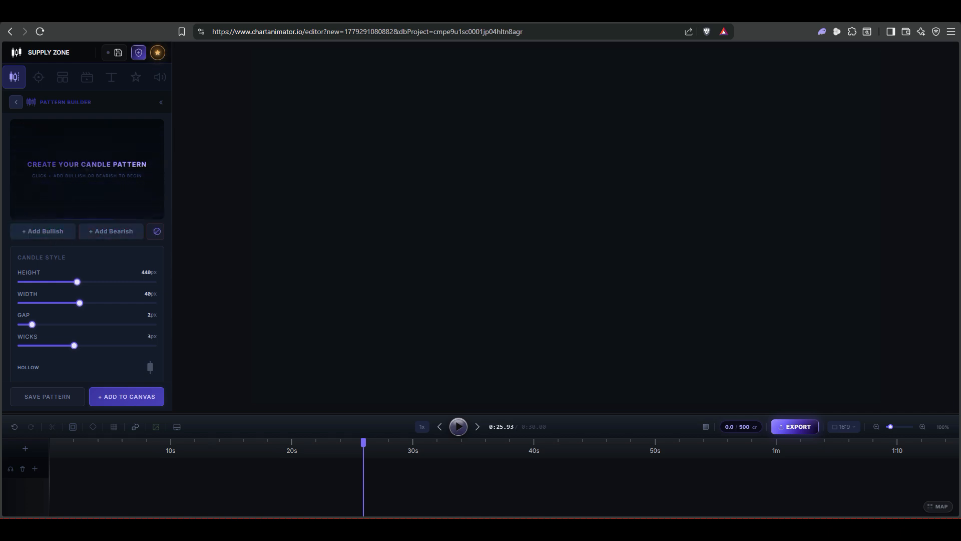
pyautogui.click(43, 229)
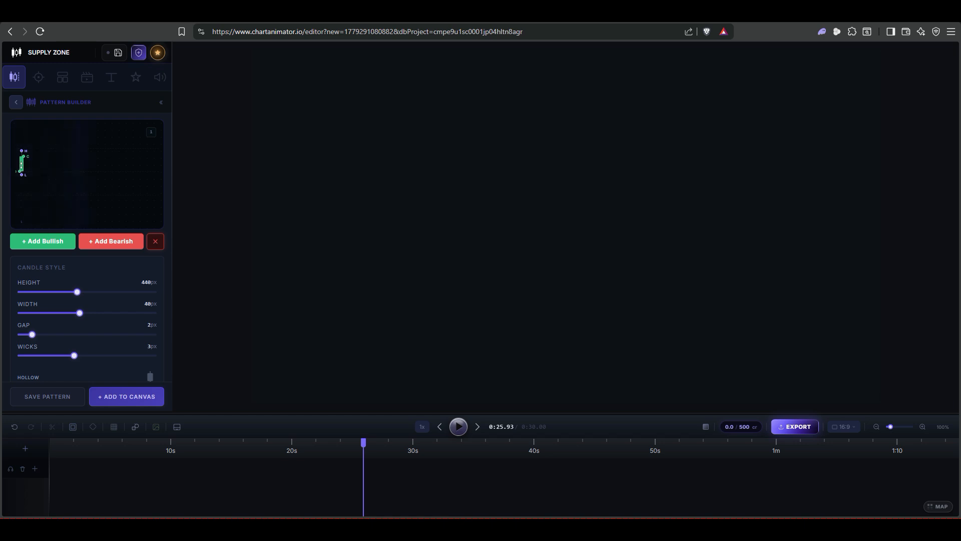
pyautogui.moveTo(20, 171); pyautogui.dragTo(26, 194)
pyautogui.click(55, 247)
pyautogui.click(98, 244)
pyautogui.click(97, 242)
pyautogui.click(63, 243)
pyautogui.click(63, 243)
pyautogui.click(98, 243)
pyautogui.click(98, 243)
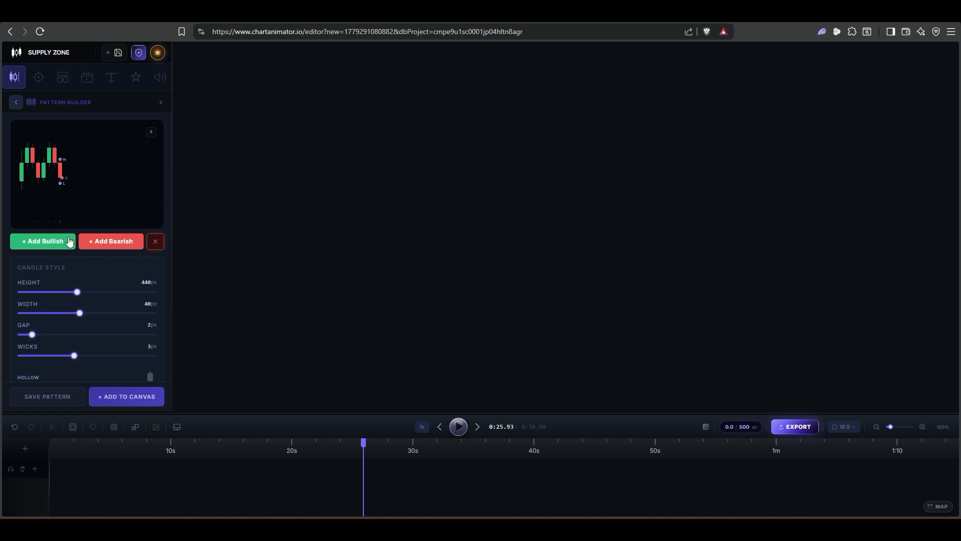
pyautogui.click(86, 205)
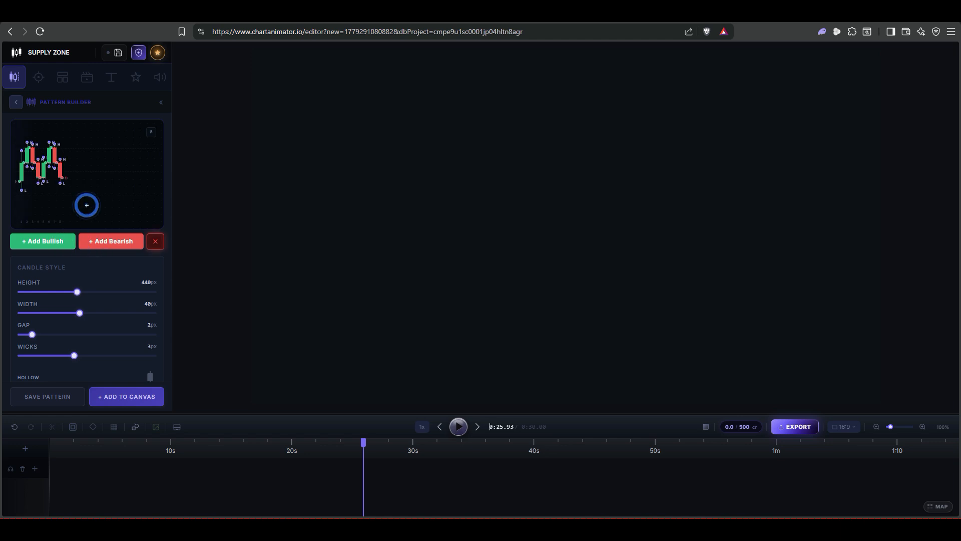
pyautogui.click(114, 242)
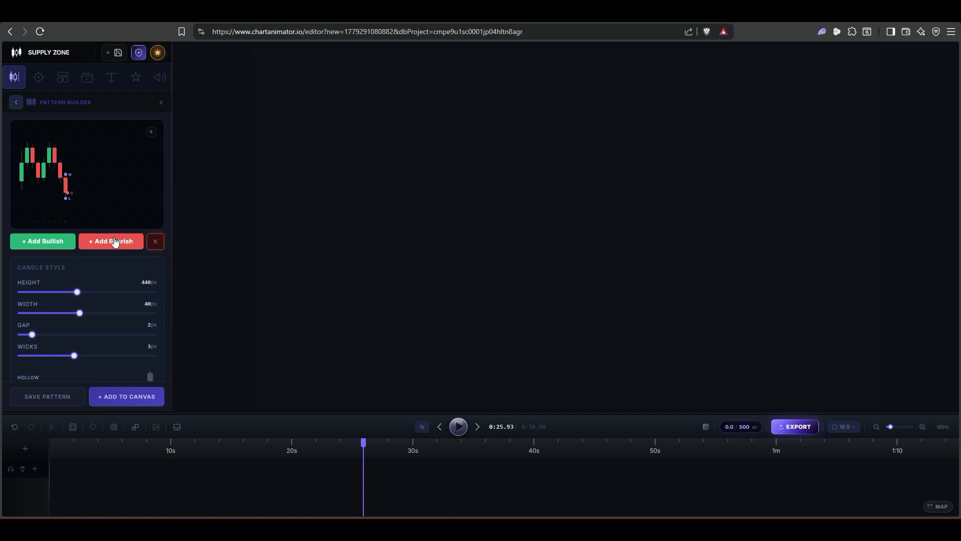
pyautogui.click(157, 243)
pyautogui.click(157, 243)
pyautogui.click(157, 242)
pyautogui.click(156, 243)
pyautogui.click(156, 242)
pyautogui.click(156, 243)
pyautogui.click(156, 242)
pyautogui.click(157, 243)
pyautogui.click(157, 243)
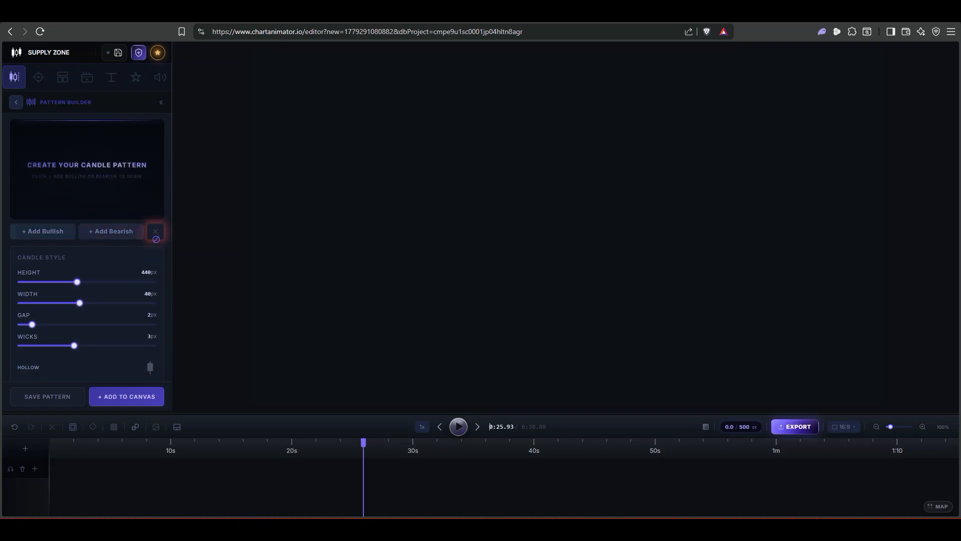
# Step: Build a four-candle pattern of bullish and bearish candles and raise the last candle's high in the preview
pyautogui.click(55, 242)
pyautogui.click(55, 242)
pyautogui.click(105, 245)
pyautogui.click(106, 245)
pyautogui.click(106, 245)
pyautogui.click(64, 245)
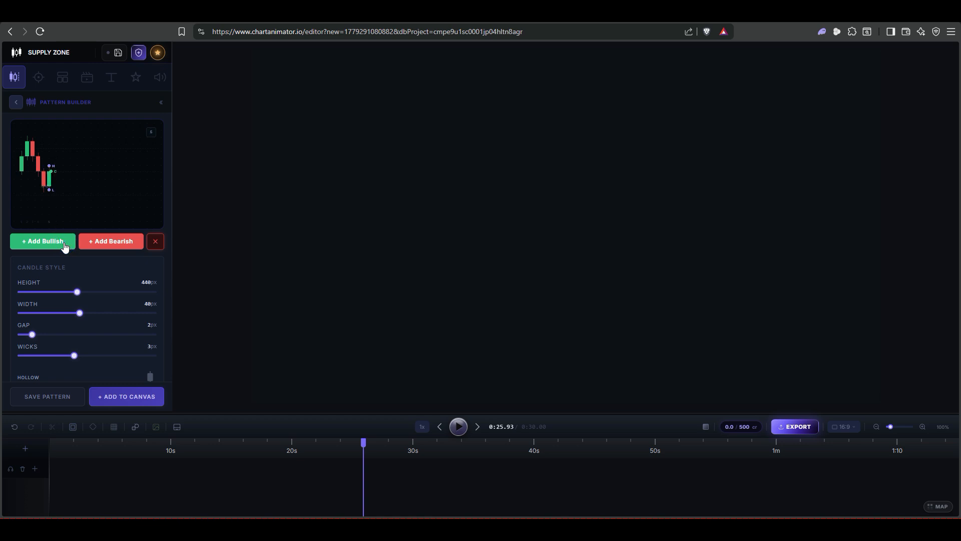
pyautogui.moveTo(51, 173); pyautogui.dragTo(60, 153)
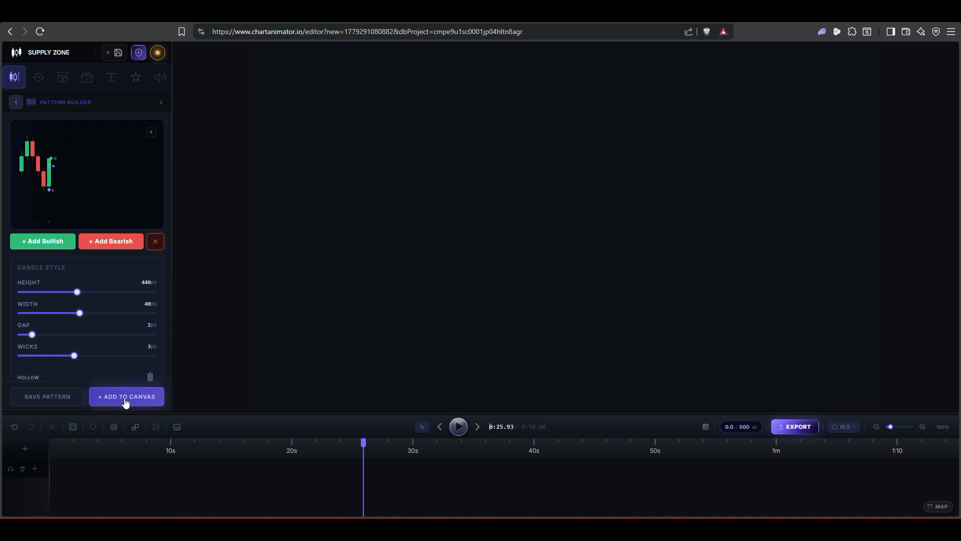
# Step: Add the pattern to the canvas and set the candle width to 44 px and the gap to 1 px
pyautogui.click(103, 399)
pyautogui.moveTo(566, 232); pyautogui.dragTo(514, 231)
pyautogui.scroll(-2, 120, 268)
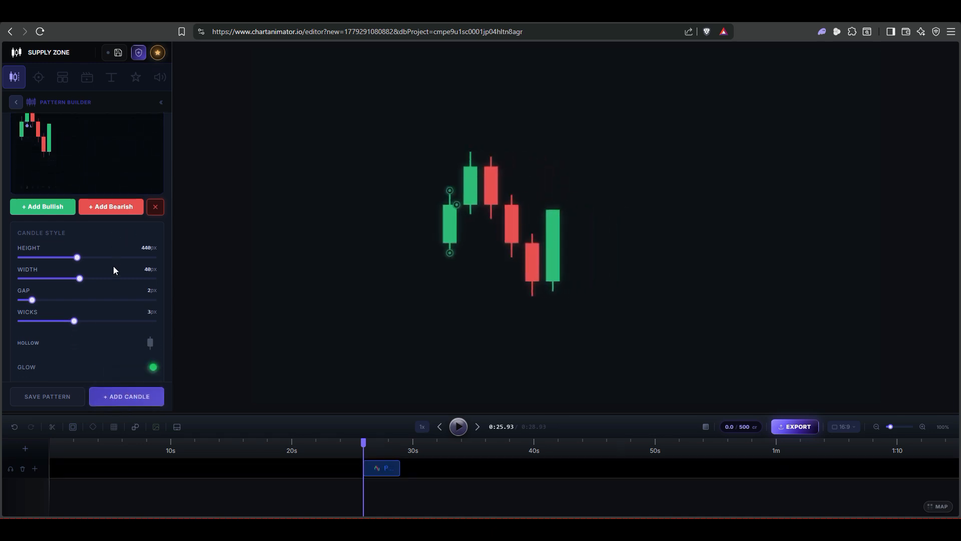
pyautogui.moveTo(78, 226); pyautogui.dragTo(87, 247)
pyautogui.moveTo(34, 272); pyautogui.dragTo(72, 296)
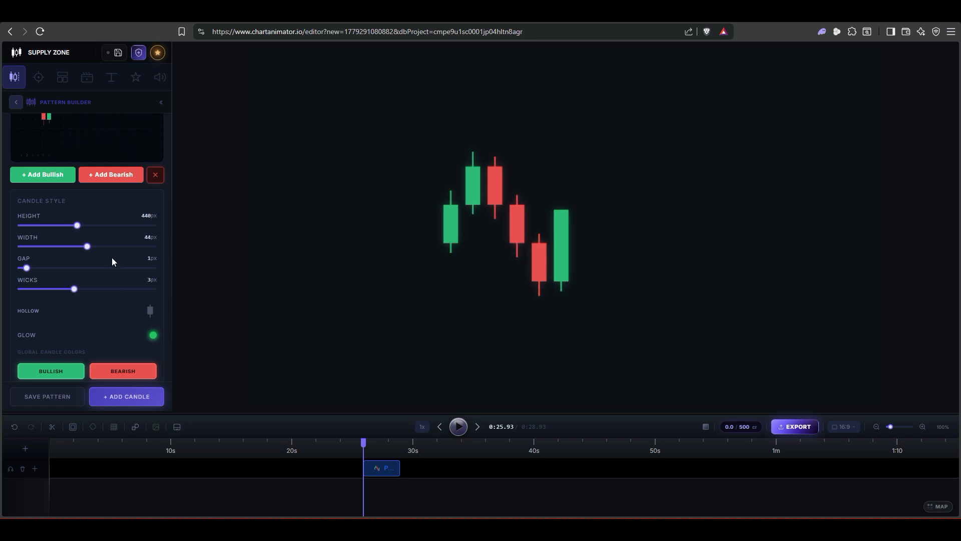
# Step: Raise the pattern slightly on the canvas and lengthen its timeline clip to end near 40s
pyautogui.moveTo(556, 231)
pyautogui.mouseDown()
pyautogui.moveTo(569, 223)
pyautogui.moveTo(566, 193)
pyautogui.moveTo(564, 226)
pyautogui.moveTo(551, 227)
pyautogui.mouseUp()
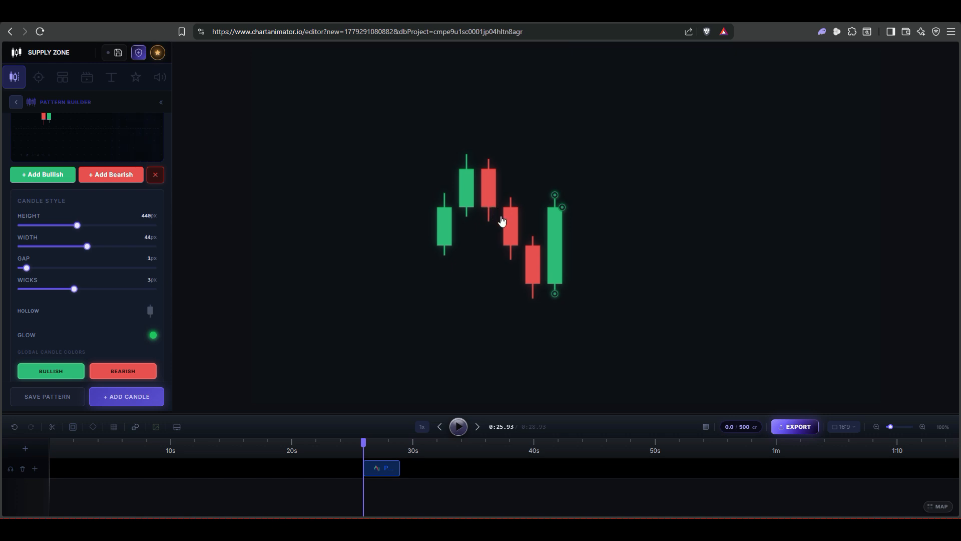
pyautogui.moveTo(559, 256); pyautogui.dragTo(561, 235)
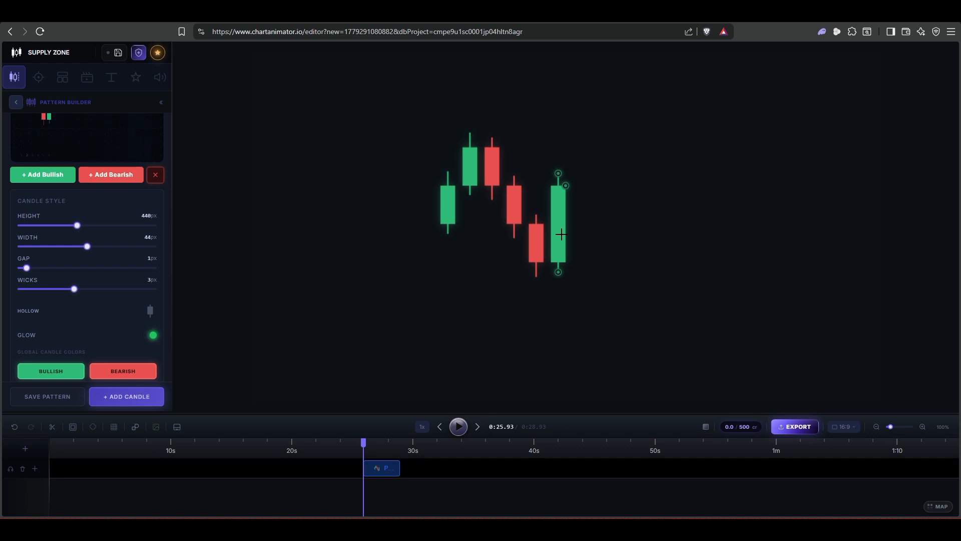
pyautogui.moveTo(394, 468); pyautogui.dragTo(544, 468)
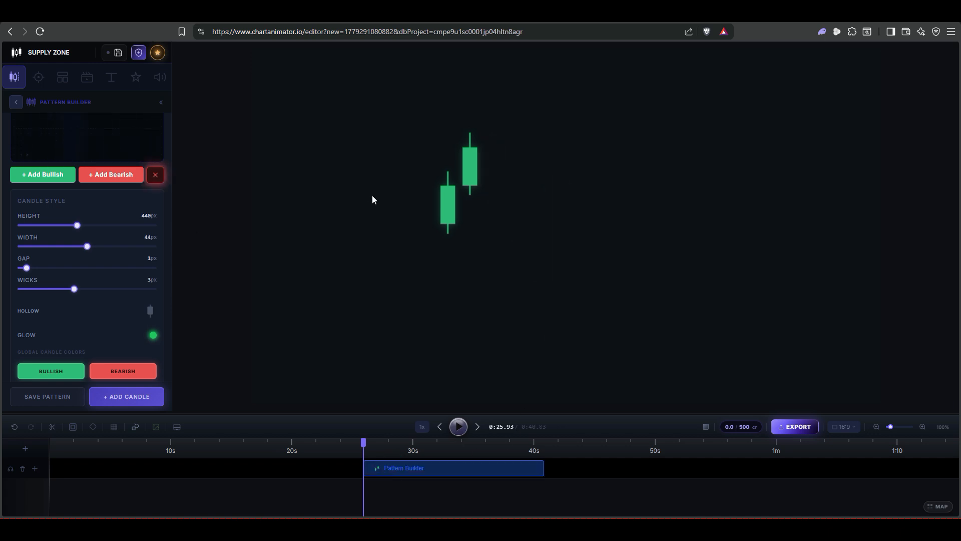
# Step: Append a bearish candle and reshape it with a short body and a long upper wick
pyautogui.click(118, 176)
pyautogui.moveTo(504, 239); pyautogui.dragTo(504, 288)
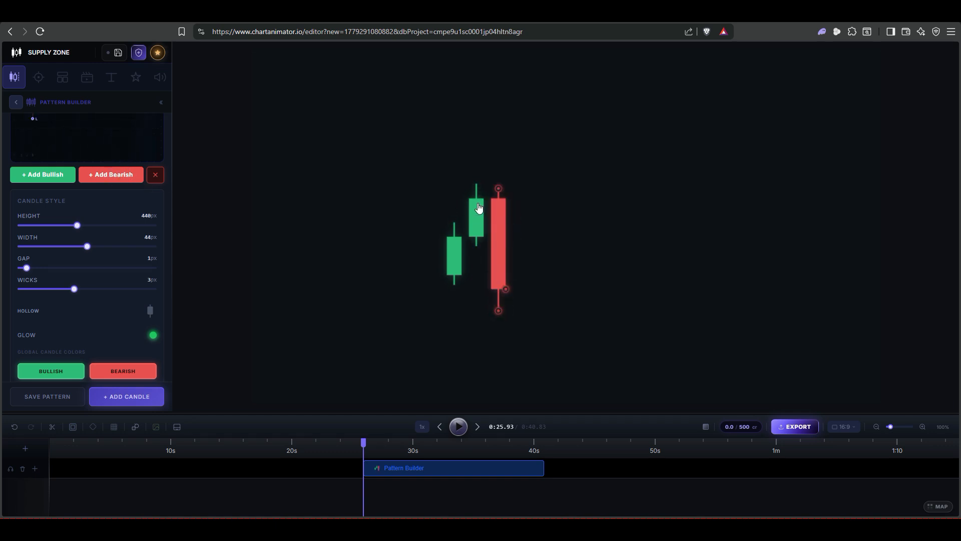
pyautogui.moveTo(495, 188); pyautogui.dragTo(499, 165)
pyautogui.moveTo(506, 289); pyautogui.dragTo(503, 258)
pyautogui.moveTo(500, 311); pyautogui.dragTo(500, 252)
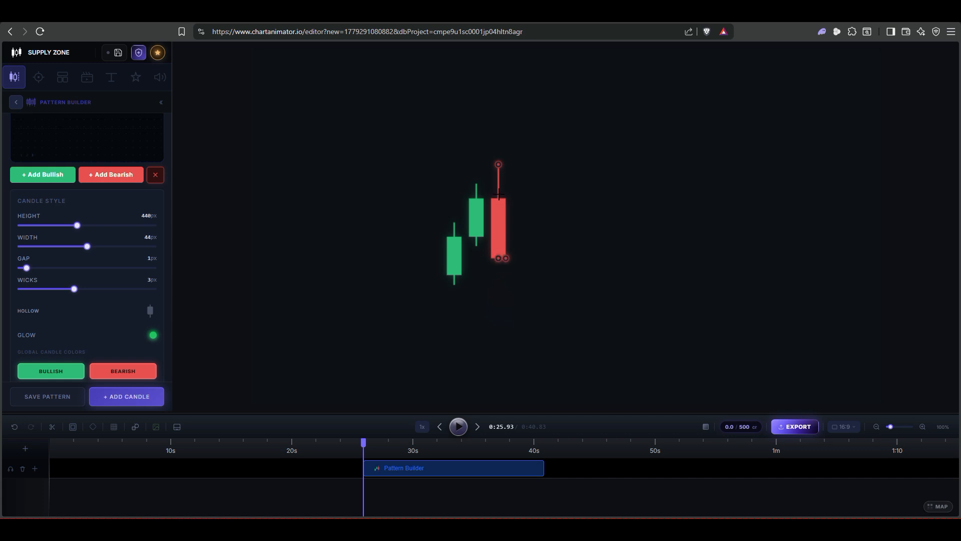
pyautogui.moveTo(498, 163); pyautogui.dragTo(499, 101)
# Step: Append another bearish candle and stretch its body downward
pyautogui.click(129, 175)
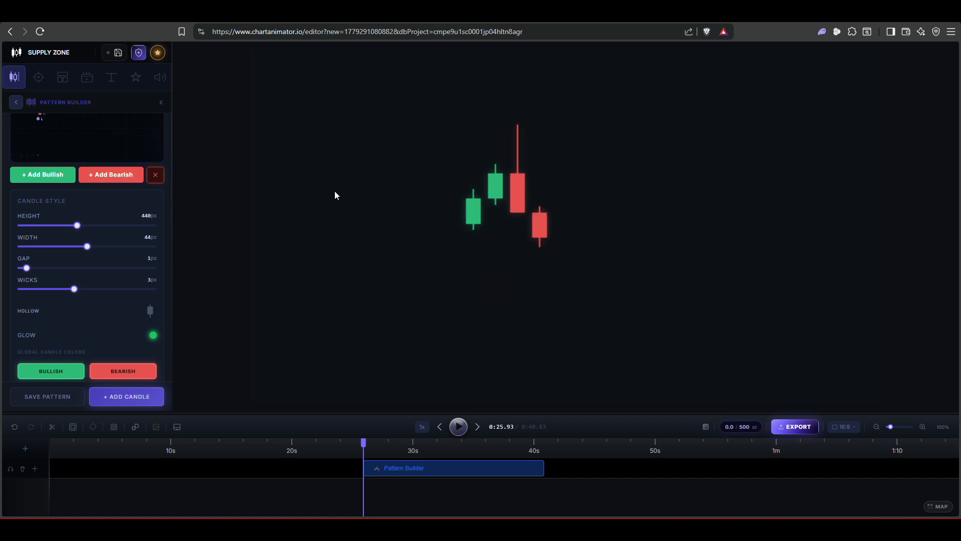
pyautogui.moveTo(546, 241); pyautogui.dragTo(550, 260)
pyautogui.moveTo(517, 214)
pyautogui.mouseDown()
pyautogui.moveTo(513, 239)
pyautogui.moveTo(515, 231)
pyautogui.mouseUp()
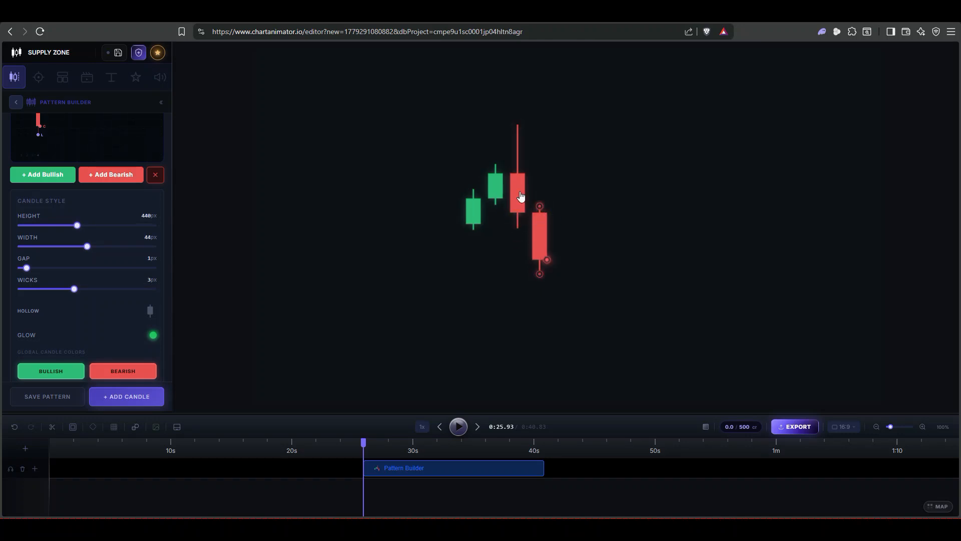
# Step: Append a third bearish candle and lower its close slightly
pyautogui.click(126, 177)
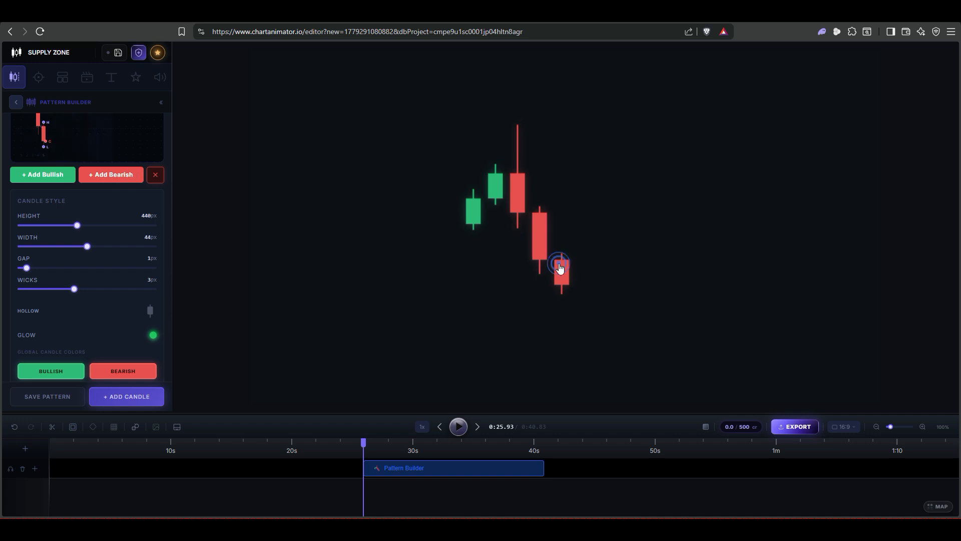
pyautogui.moveTo(569, 287)
pyautogui.mouseDown()
pyautogui.moveTo(569, 314)
pyautogui.moveTo(569, 301)
pyautogui.mouseUp()
pyautogui.click(600, 273)
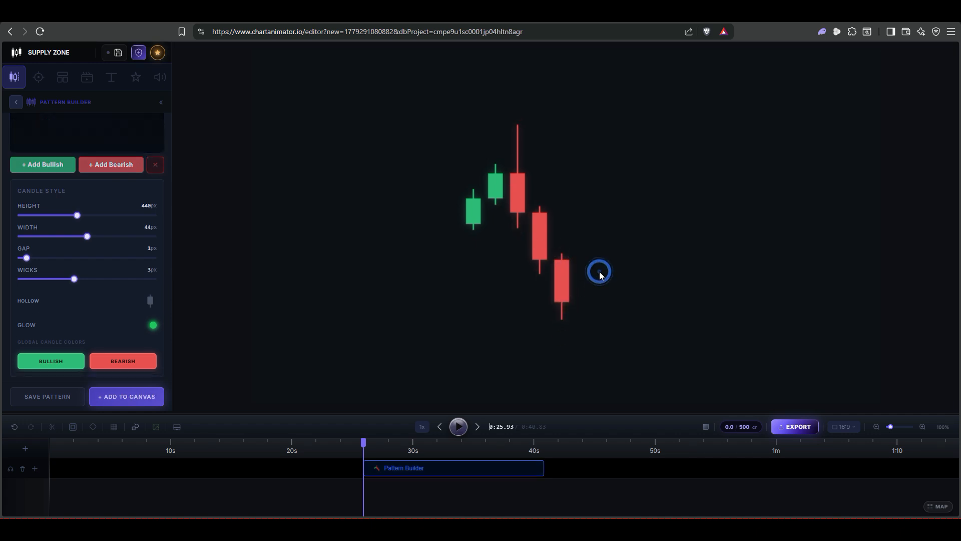
# Step: Append a tall bullish candle rising well above the preceding bearish candles
pyautogui.click(556, 286)
pyautogui.click(40, 175)
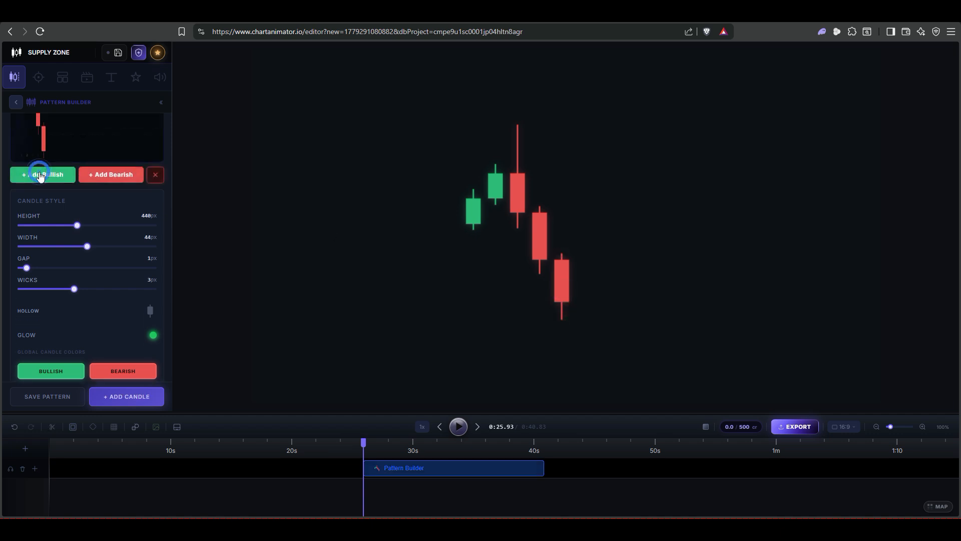
pyautogui.moveTo(594, 253); pyautogui.dragTo(635, 132)
# Step: Extend the pattern with further alternating bullish and bearish candles, removing one extra candle
pyautogui.click(45, 174)
pyautogui.click(65, 179)
pyautogui.scroll(2, 126, 225)
pyautogui.click(153, 240)
pyautogui.click(109, 243)
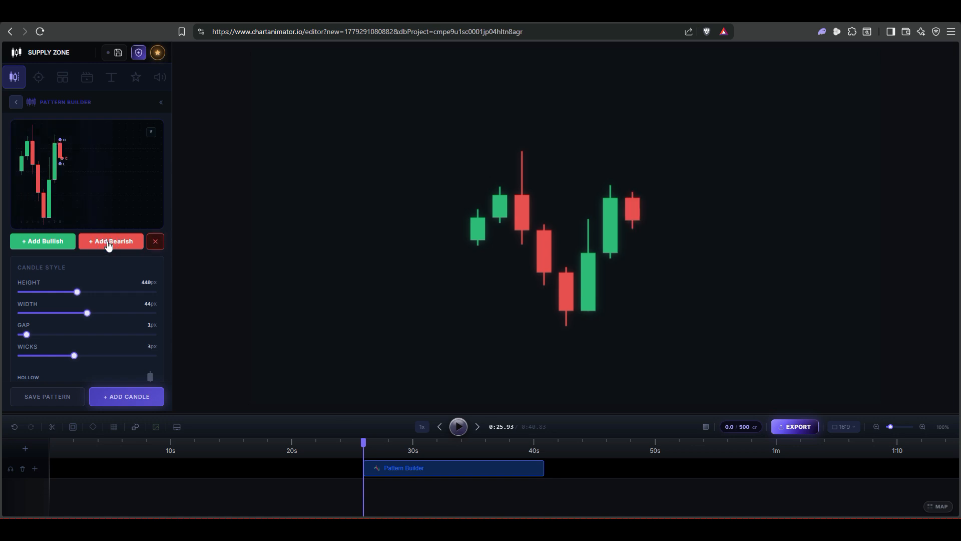
pyautogui.click(109, 243)
pyautogui.click(108, 243)
pyautogui.click(58, 244)
pyautogui.click(58, 244)
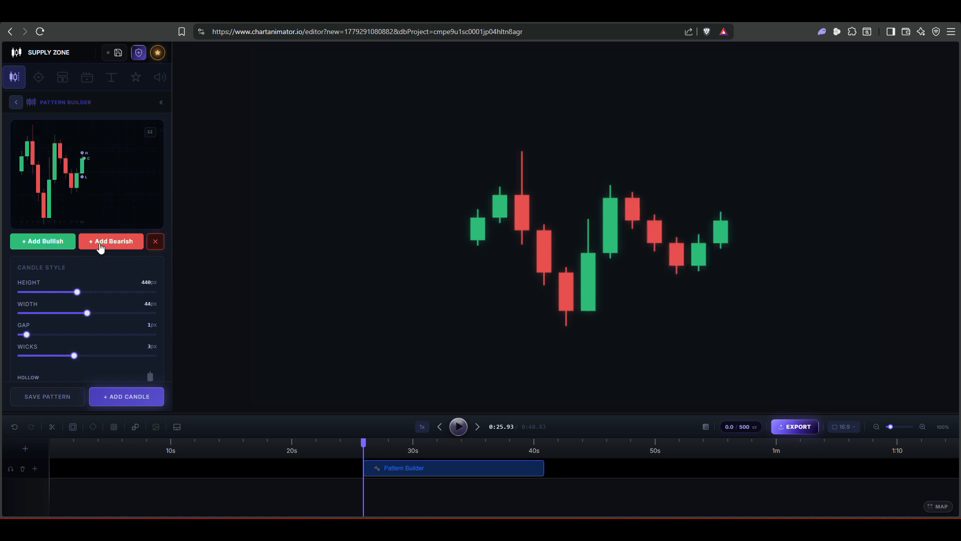
pyautogui.click(100, 245)
pyautogui.click(101, 242)
pyautogui.click(59, 243)
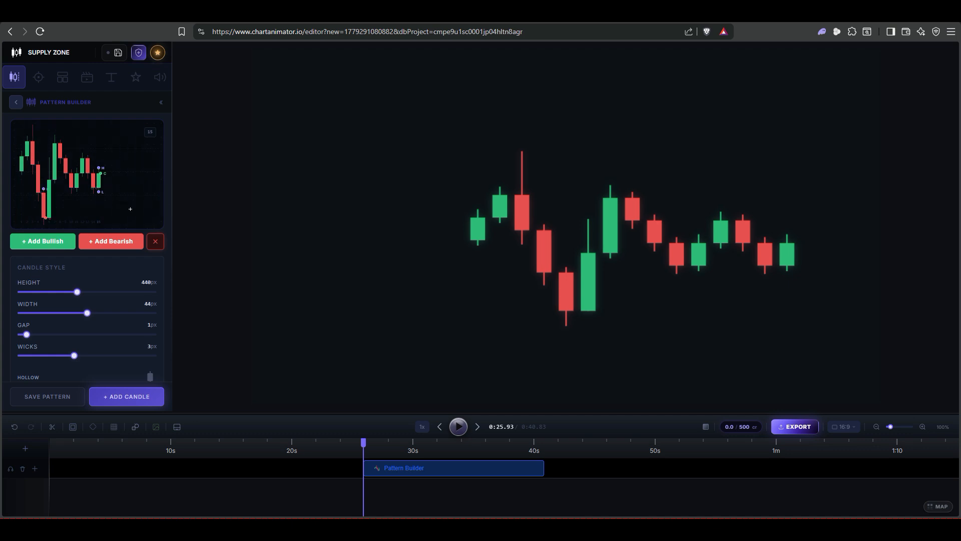
# Step: Save the current pattern under the name ZIG ZAG
pyautogui.scroll(-4, 108, 216)
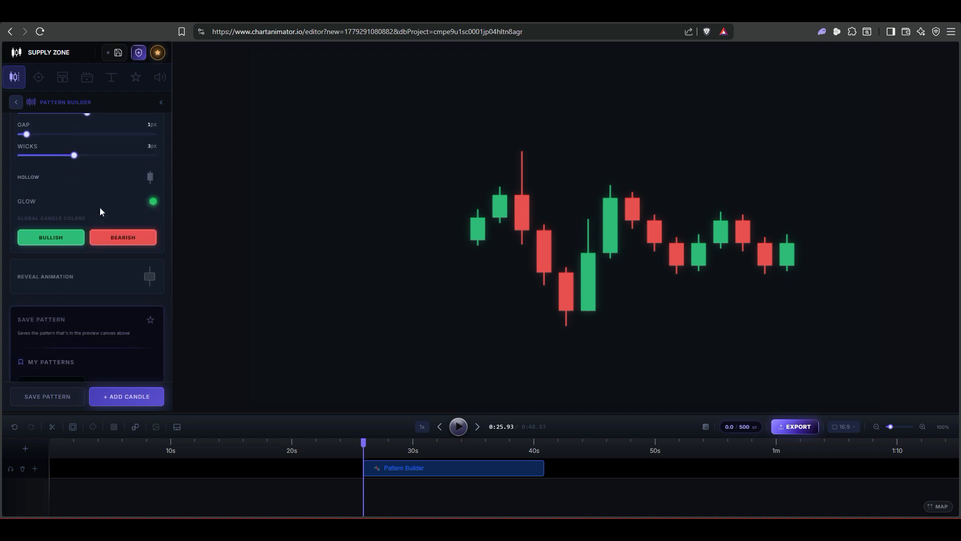
pyautogui.scroll(-2, 100, 207)
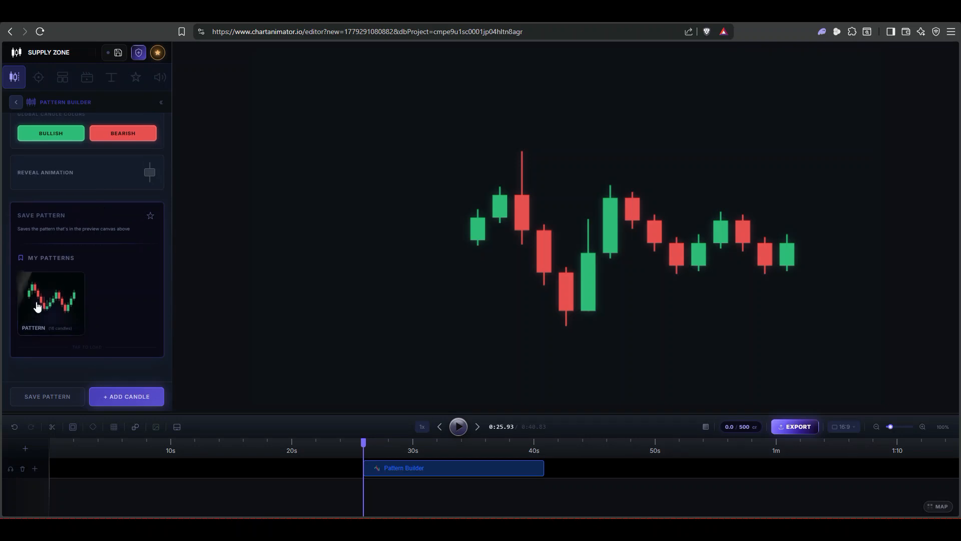
pyautogui.click(37, 307)
pyautogui.click(151, 334)
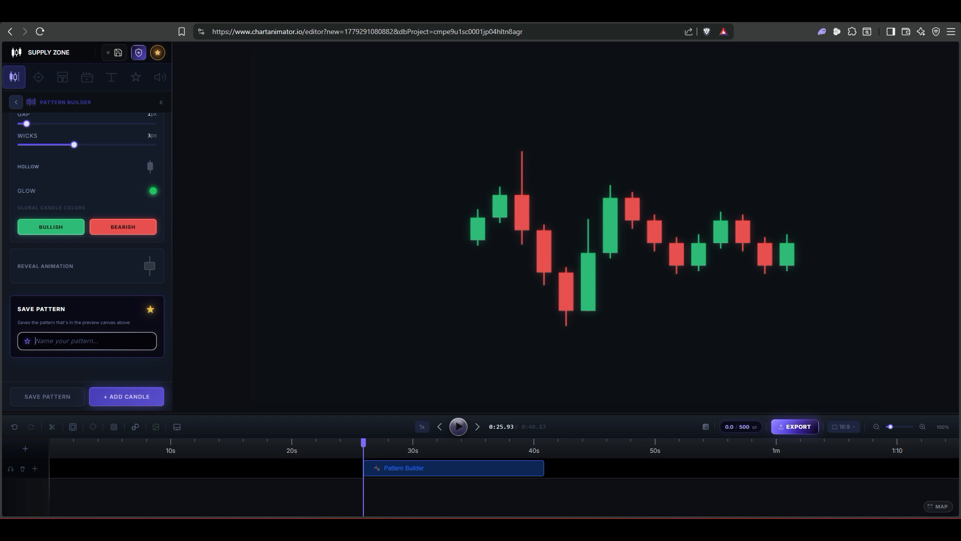
pyautogui.write('ZIG ZAG')
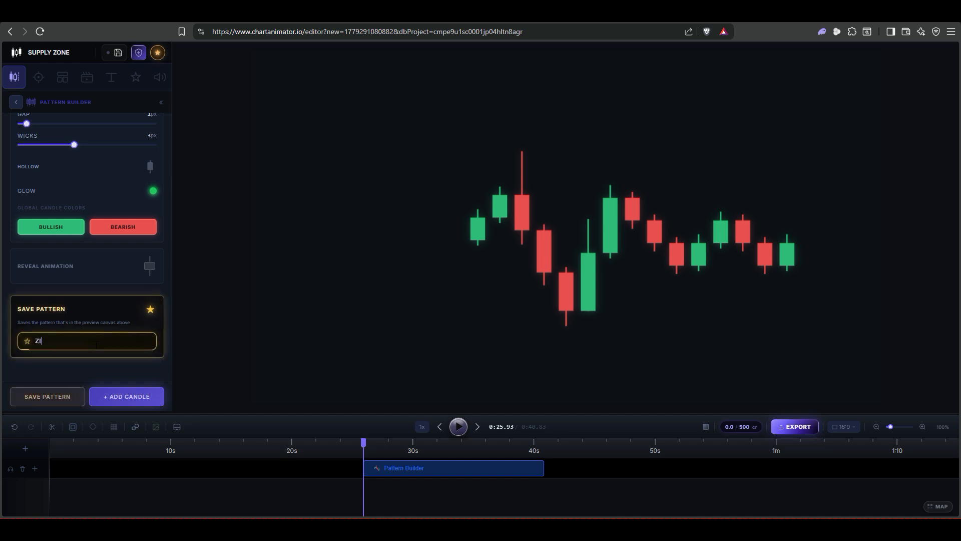
pyautogui.click(44, 396)
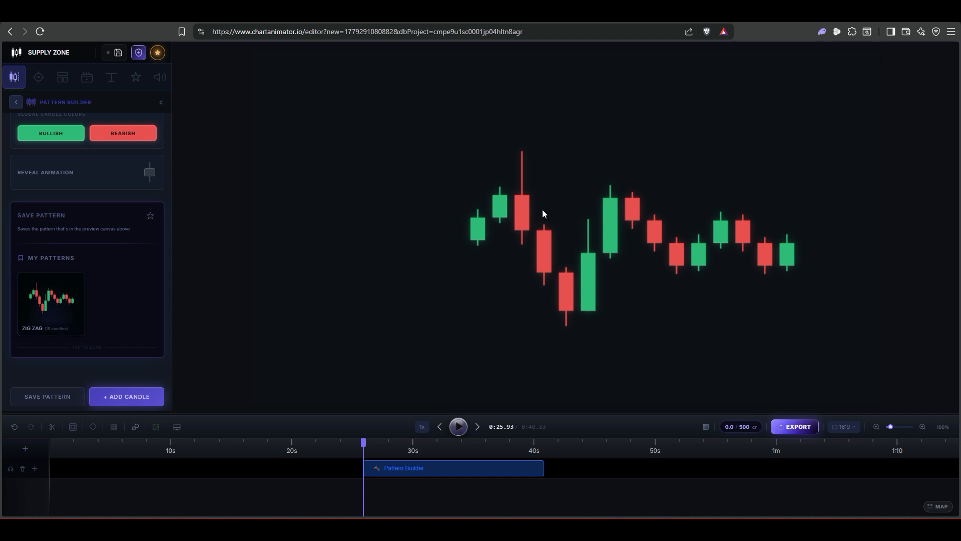
# Step: Delete the pattern clip from the timeline
pyautogui.click(453, 461)
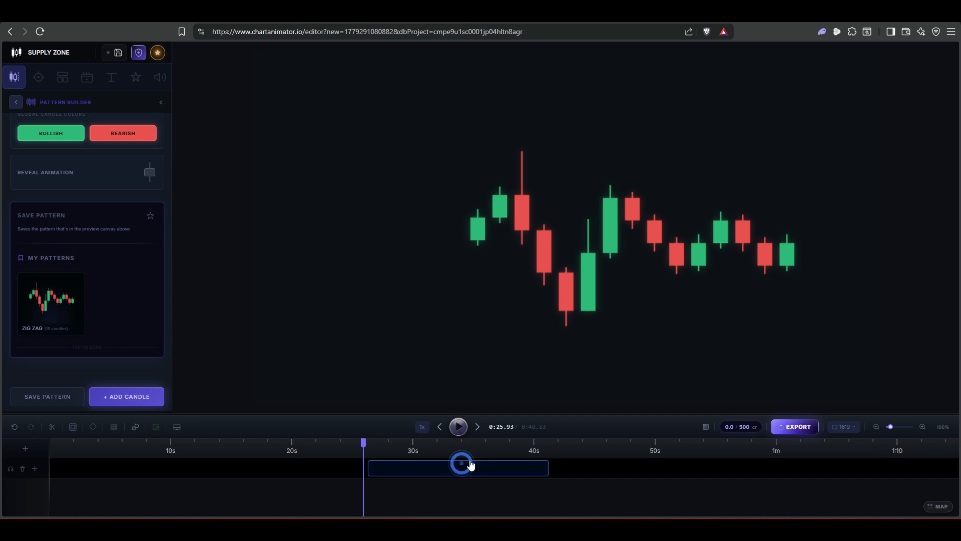
pyautogui.press('Delete')
pyautogui.scroll(5, 132, 170)
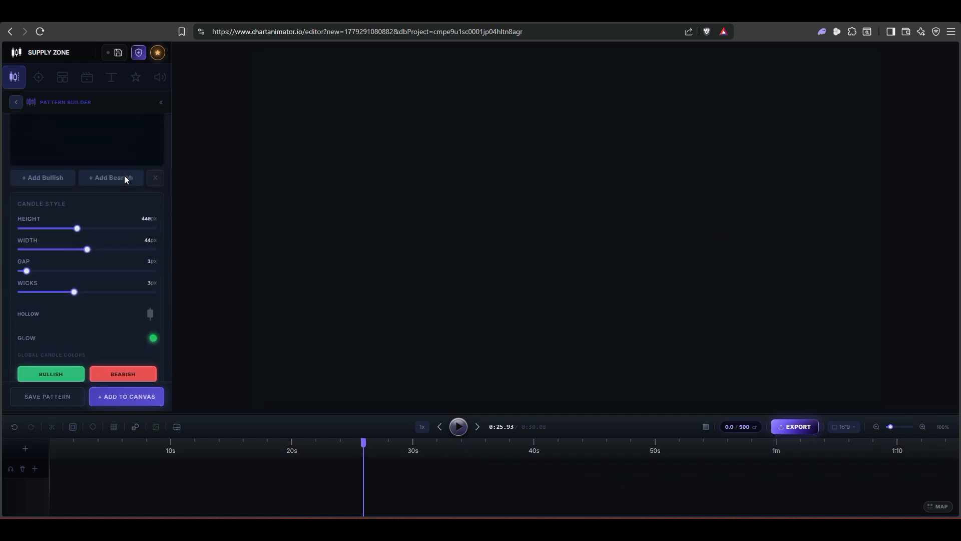
# Step: Start a new pattern with two bullish candles and add it to the canvas
pyautogui.click(55, 233)
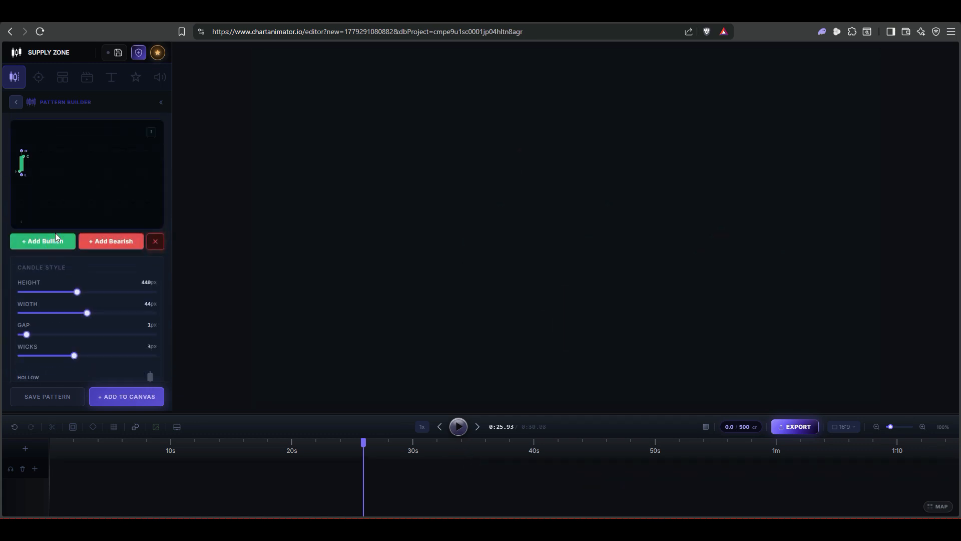
pyautogui.click(55, 235)
pyautogui.click(127, 396)
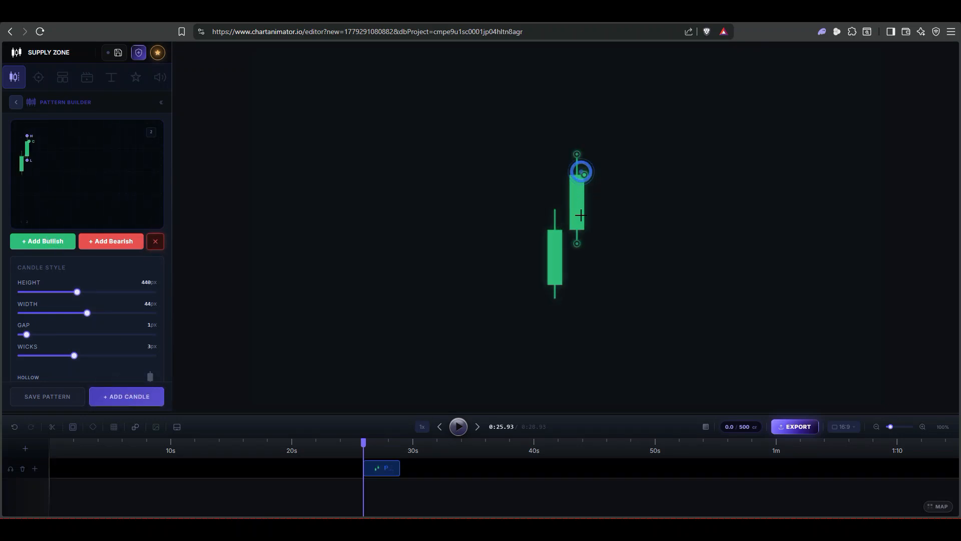
# Step: Reshape the canvas candles into a small bearish candle followed by a tall bullish candle
pyautogui.moveTo(580, 215); pyautogui.dragTo(583, 288)
pyautogui.click(559, 255)
pyautogui.moveTo(563, 230); pyautogui.dragTo(562, 257)
pyautogui.moveTo(556, 212); pyautogui.dragTo(563, 303)
pyautogui.moveTo(555, 228); pyautogui.dragTo(578, 229)
pyautogui.click(579, 300)
pyautogui.moveTo(576, 154); pyautogui.dragTo(576, 229)
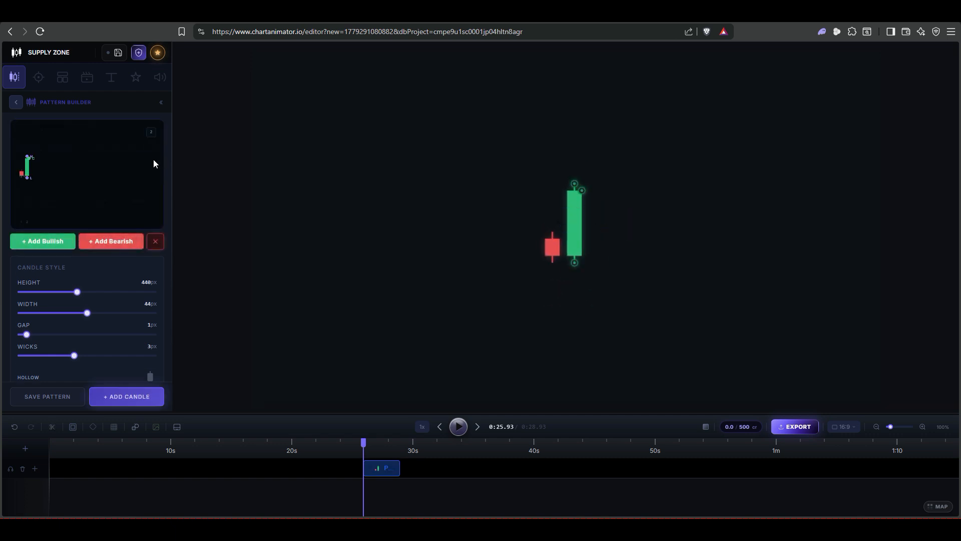
# Step: Save the current pattern under the name BULLISH ENGULFING
pyautogui.scroll(-4, 109, 216)
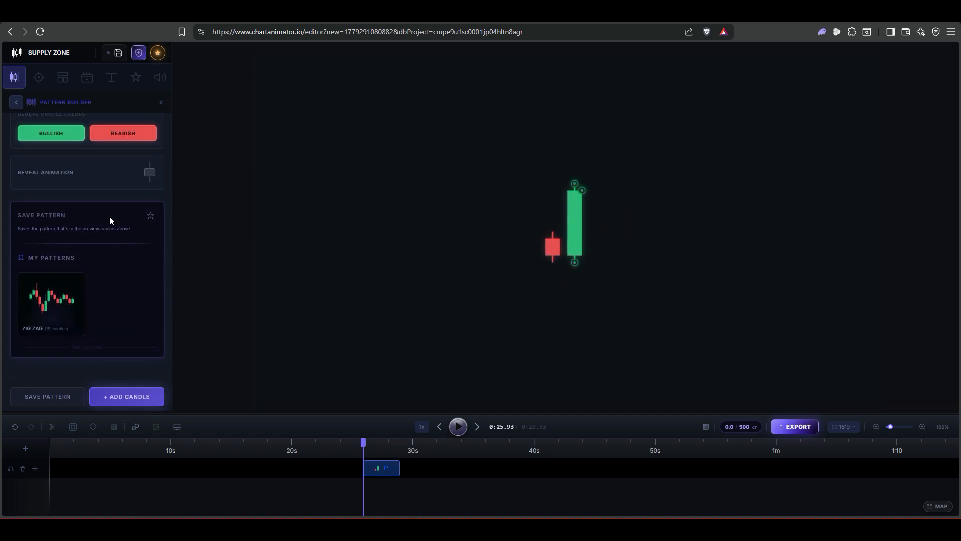
pyautogui.click(150, 215)
pyautogui.click(63, 251)
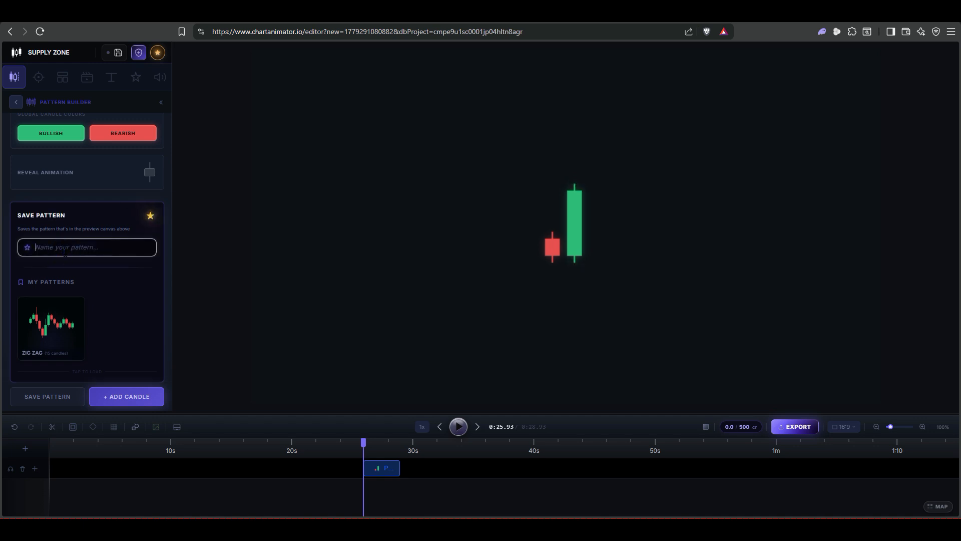
pyautogui.write('BULLISH ENGULFING')
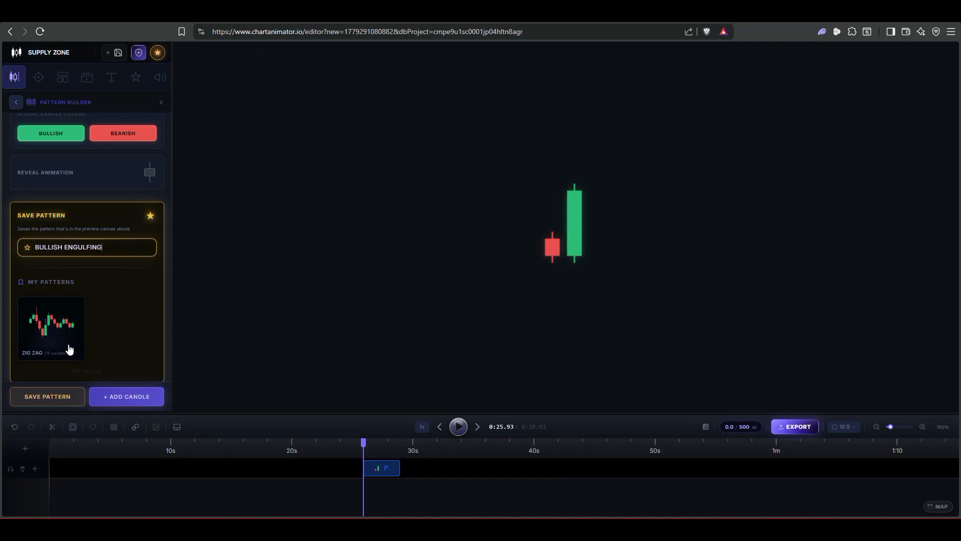
pyautogui.click(64, 396)
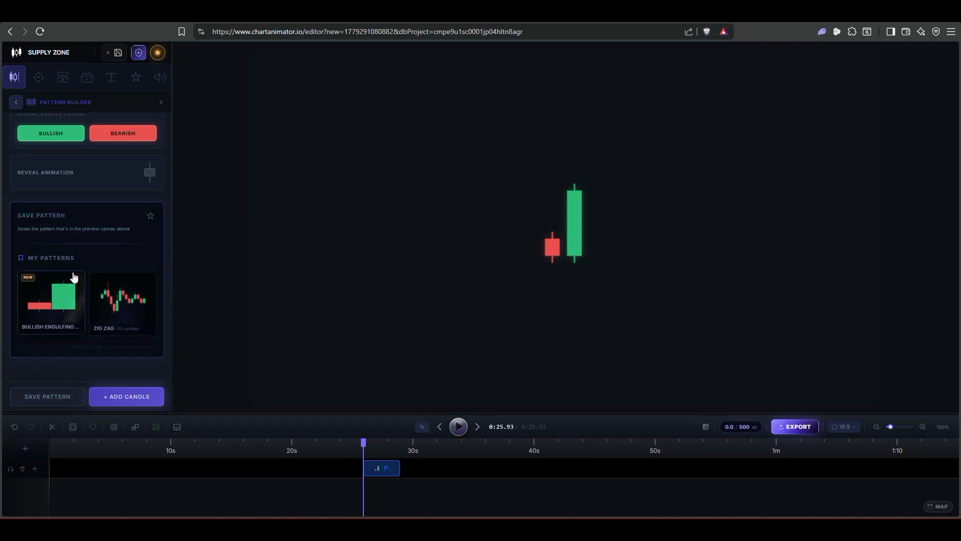
# Step: Reshape the canvas candles into a small bullish candle followed by a bearish candle with a long upper wick
pyautogui.click(579, 215)
pyautogui.moveTo(582, 191); pyautogui.dragTo(560, 224)
pyautogui.click(556, 249)
pyautogui.moveTo(553, 289); pyautogui.dragTo(561, 206)
pyautogui.moveTo(585, 252)
pyautogui.mouseDown()
pyautogui.moveTo(586, 237)
pyautogui.moveTo(586, 266)
pyautogui.mouseUp()
pyautogui.moveTo(575, 307); pyautogui.dragTo(574, 265)
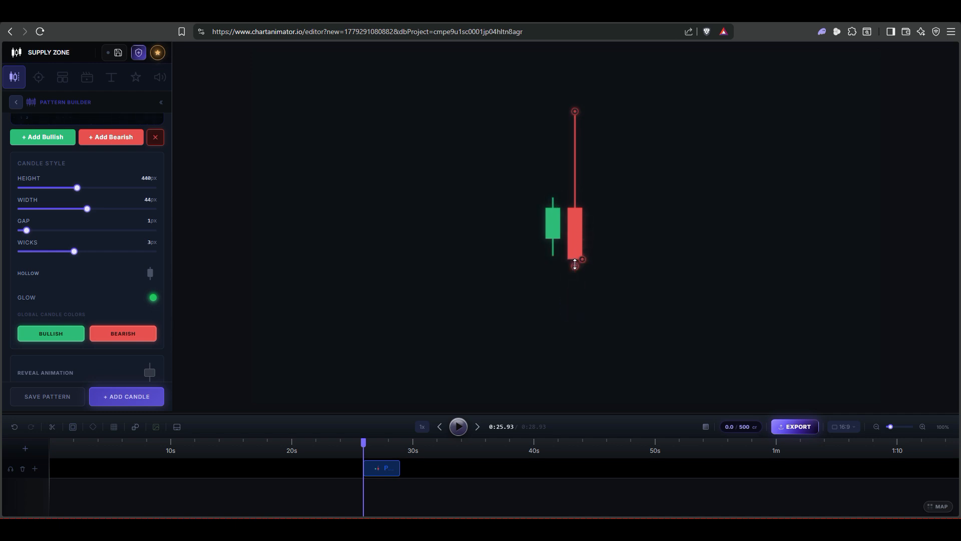
pyautogui.click(609, 227)
pyautogui.moveTo(576, 228); pyautogui.dragTo(547, 237)
pyautogui.click(588, 233)
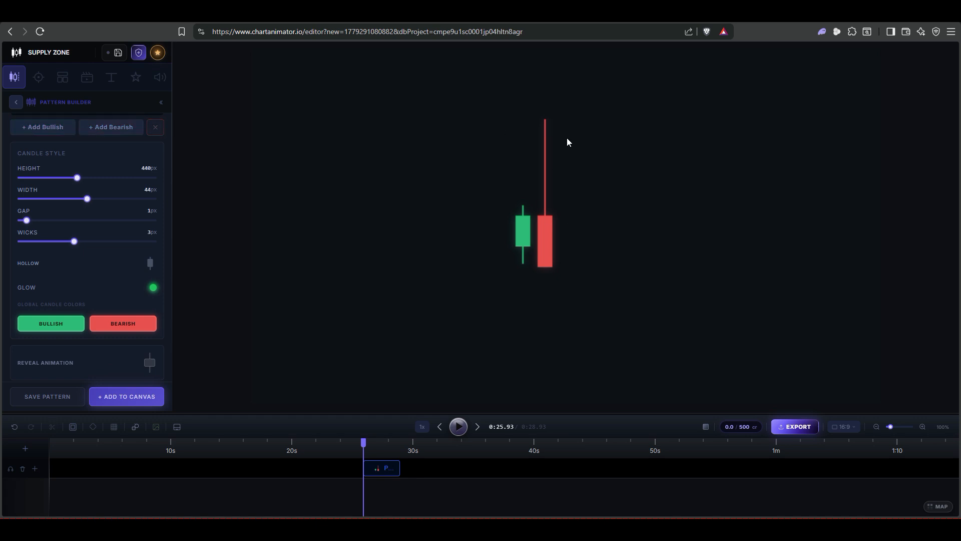
# Step: Select the pattern on the canvas and save it under the name PIB BAR
pyautogui.scroll(3, 88, 195)
pyautogui.click(534, 222)
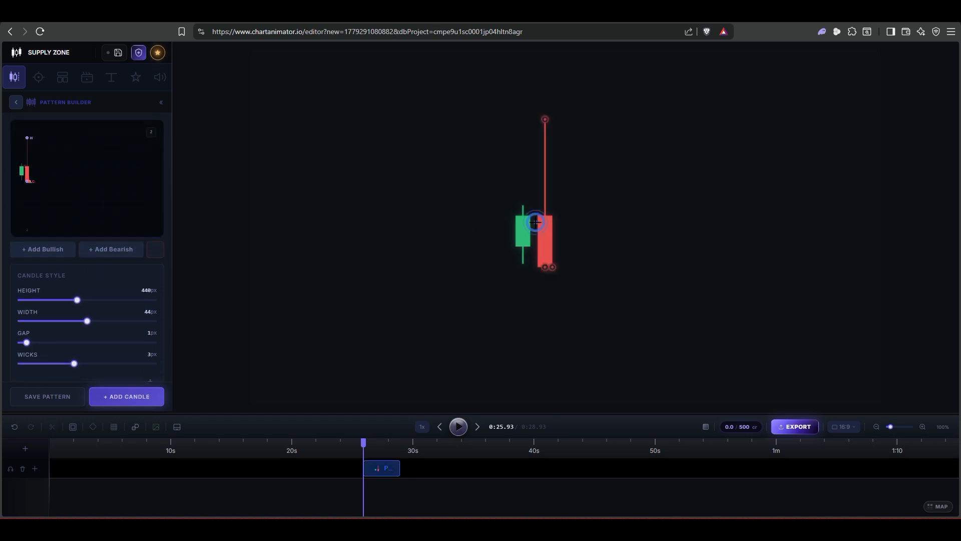
pyautogui.click(617, 249)
pyautogui.click(554, 240)
pyautogui.click(424, 293)
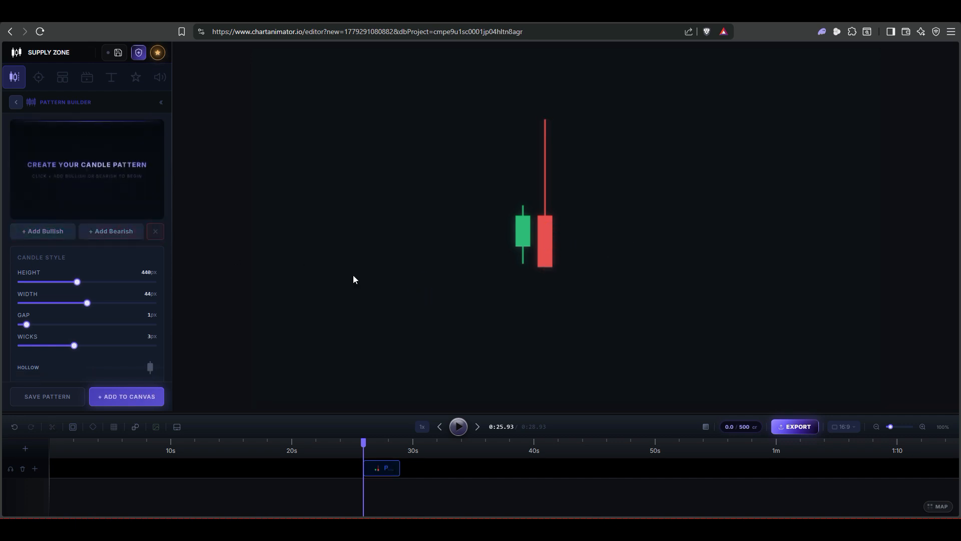
pyautogui.click(545, 228)
pyautogui.scroll(-5, 113, 233)
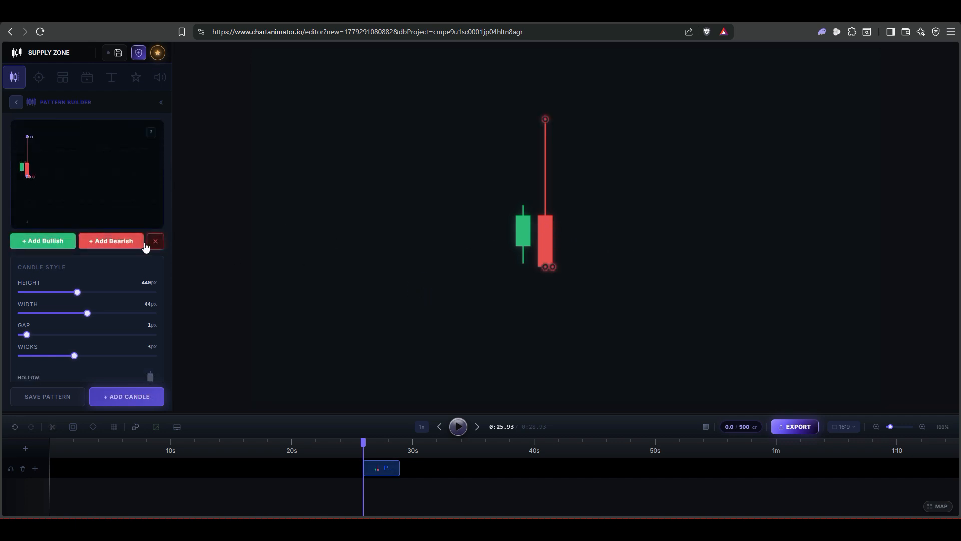
pyautogui.click(151, 218)
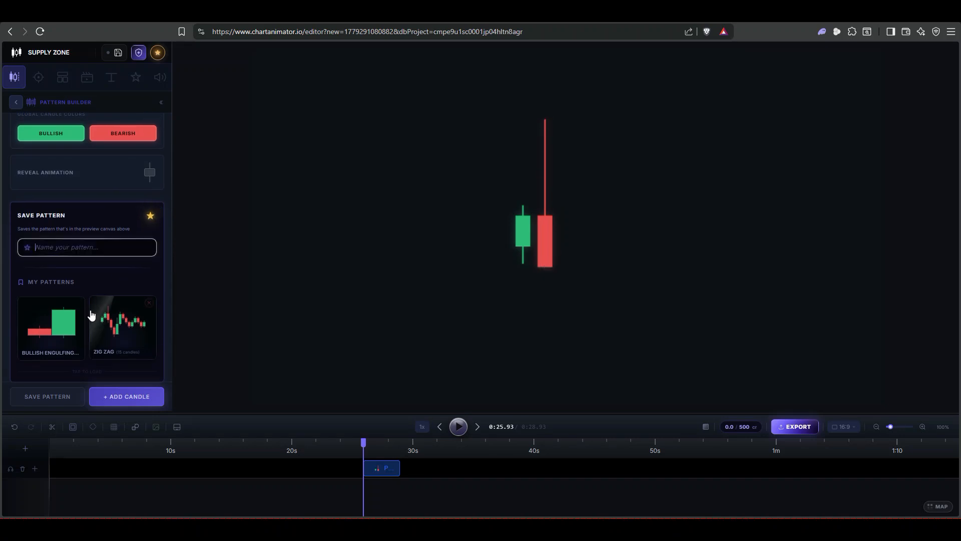
pyautogui.write('Pl')
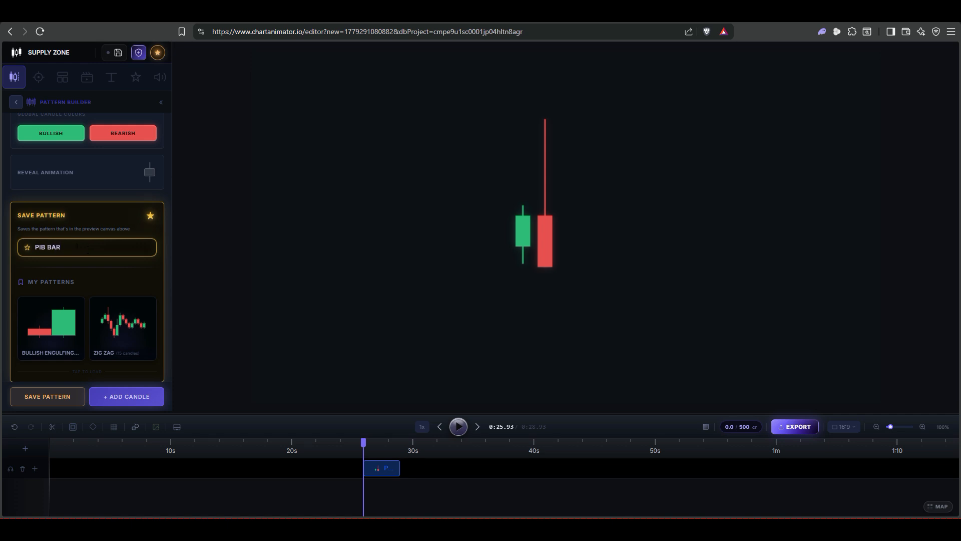
pyautogui.click(47, 399)
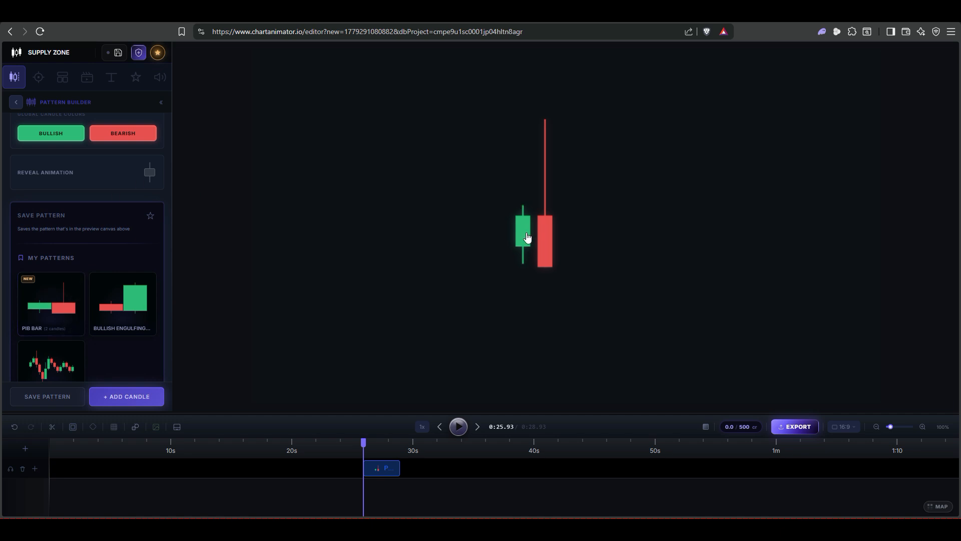
# Step: Reshape the candles into a tall bullish candle followed by a smaller bearish candle within its range
pyautogui.scroll(5, 107, 169)
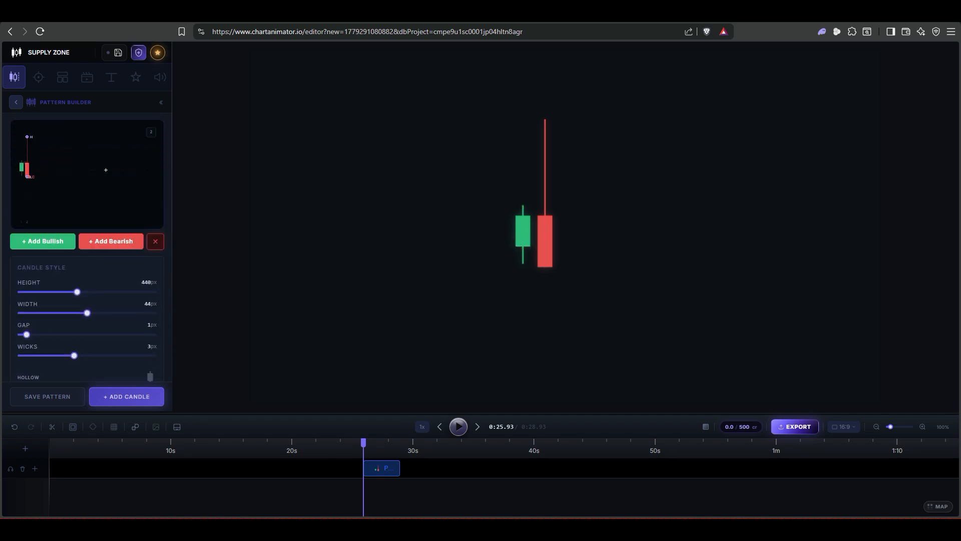
pyautogui.moveTo(545, 120); pyautogui.dragTo(549, 195)
pyautogui.moveTo(550, 265); pyautogui.dragTo(553, 289)
pyautogui.click(525, 242)
pyautogui.moveTo(530, 216); pyautogui.dragTo(530, 195)
pyautogui.click(541, 200)
pyautogui.moveTo(552, 267); pyautogui.dragTo(553, 225)
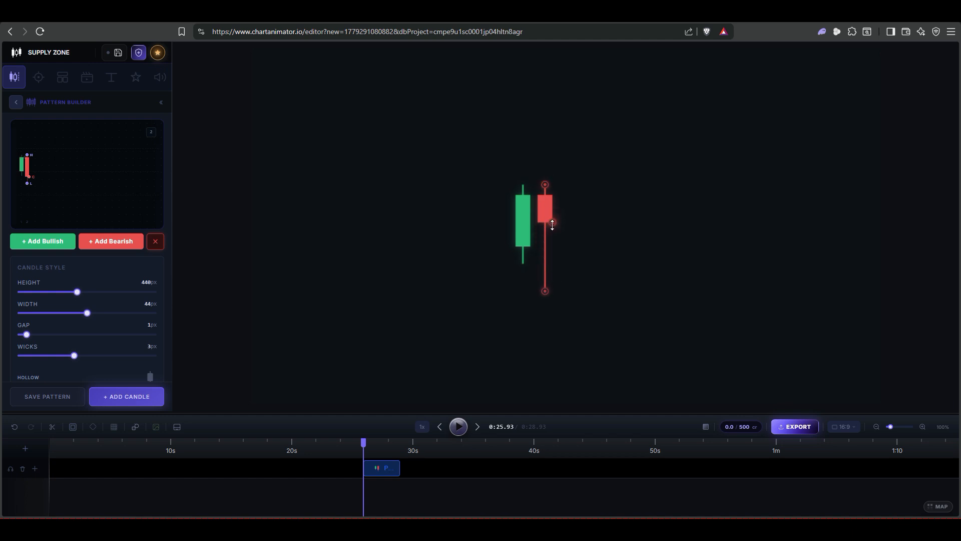
pyautogui.moveTo(549, 288); pyautogui.dragTo(545, 241)
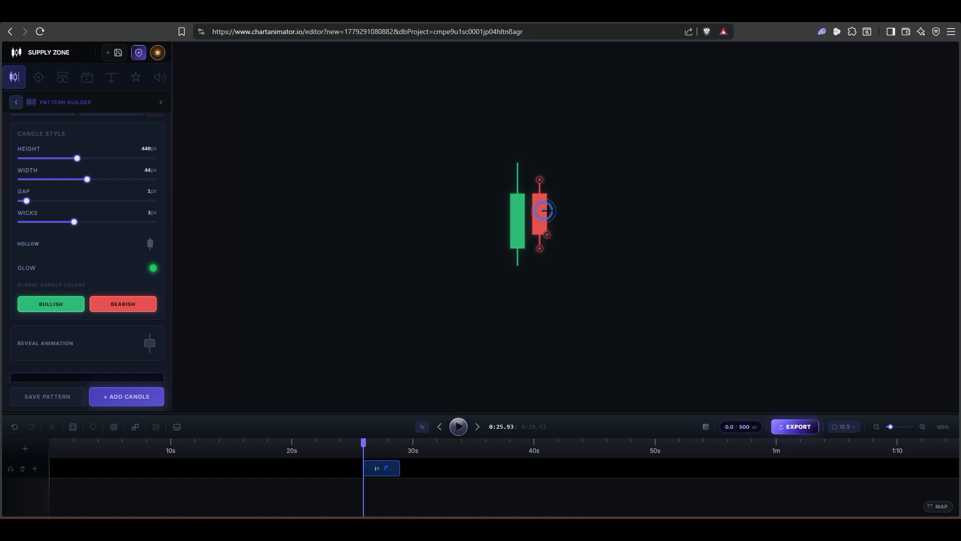
# Step: Save the current pattern under the name INSIDE BAR
pyautogui.scroll(3, 84, 168)
pyautogui.scroll(-5, 84, 168)
pyautogui.click(151, 147)
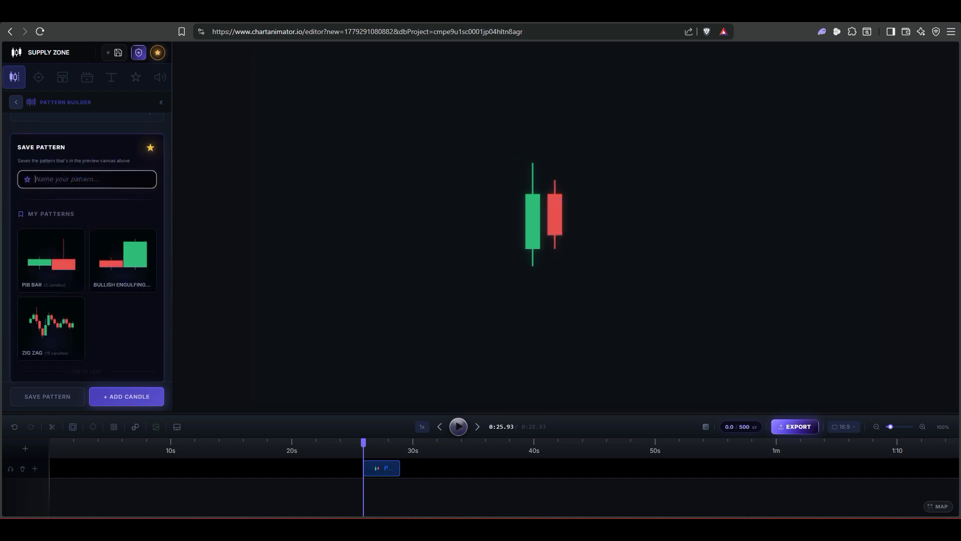
pyautogui.click(81, 179)
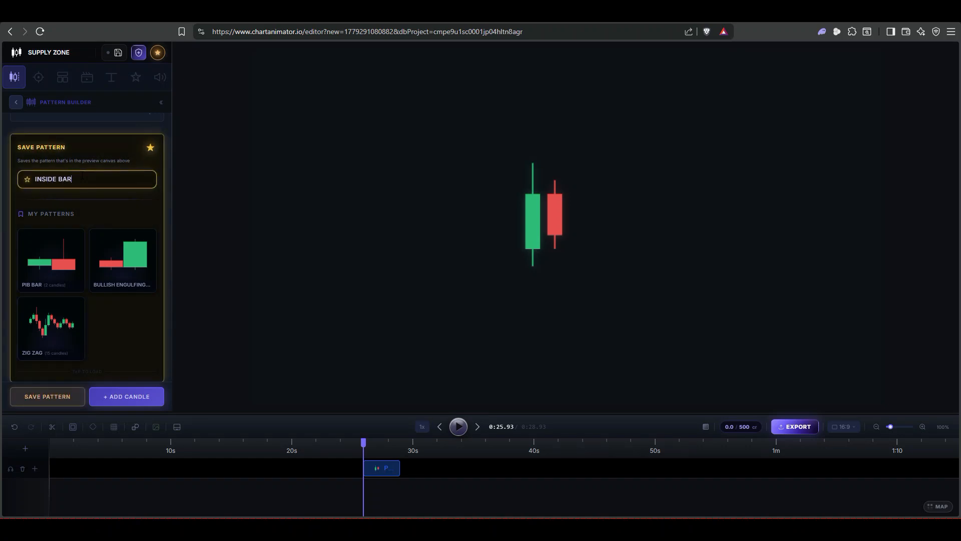
pyautogui.write('INSIDE BAR')
pyautogui.press('Return')
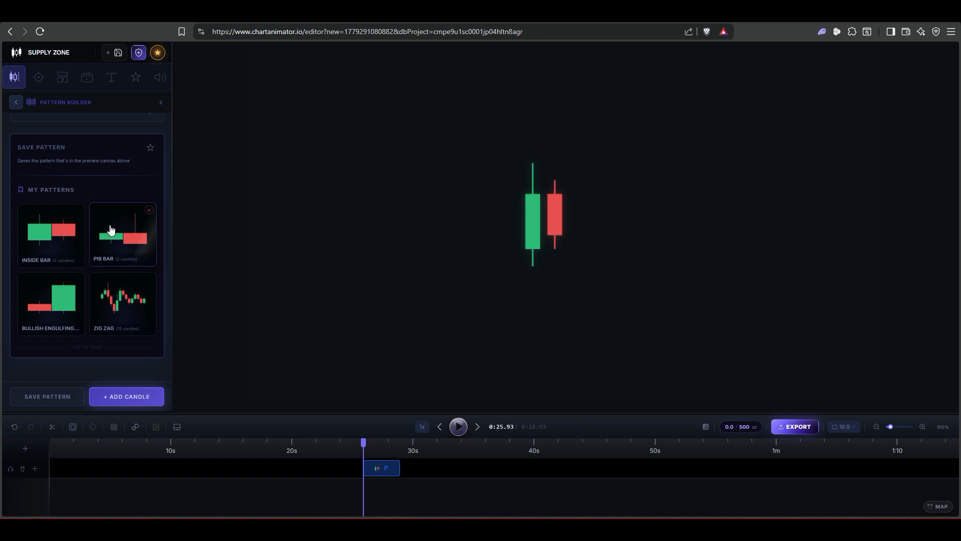
# Step: Extend the pattern clip on the timeline to about 41 s and load the PIB BAR pattern onto the canvas
pyautogui.moveTo(401, 465); pyautogui.dragTo(556, 467)
pyautogui.click(130, 301)
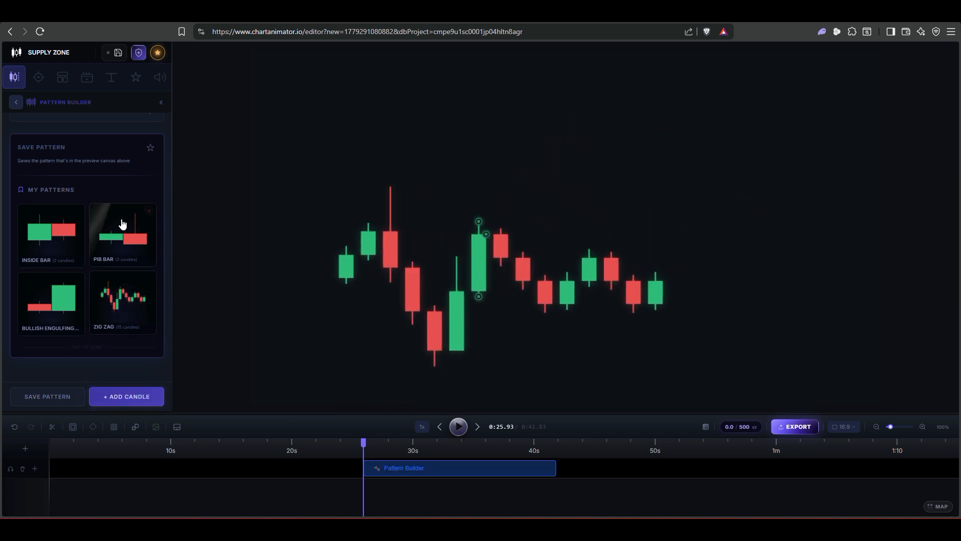
pyautogui.click(122, 223)
pyautogui.moveTo(374, 271); pyautogui.dragTo(501, 209)
pyautogui.click(321, 468)
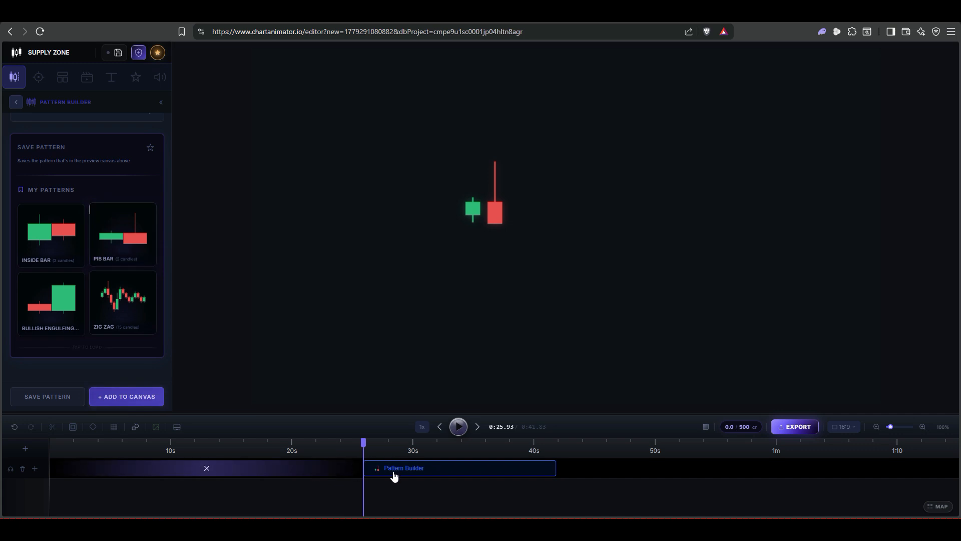
# Step: Add the saved ZIG ZAG pattern to the canvas and move it lower and to the left
pyautogui.click(129, 299)
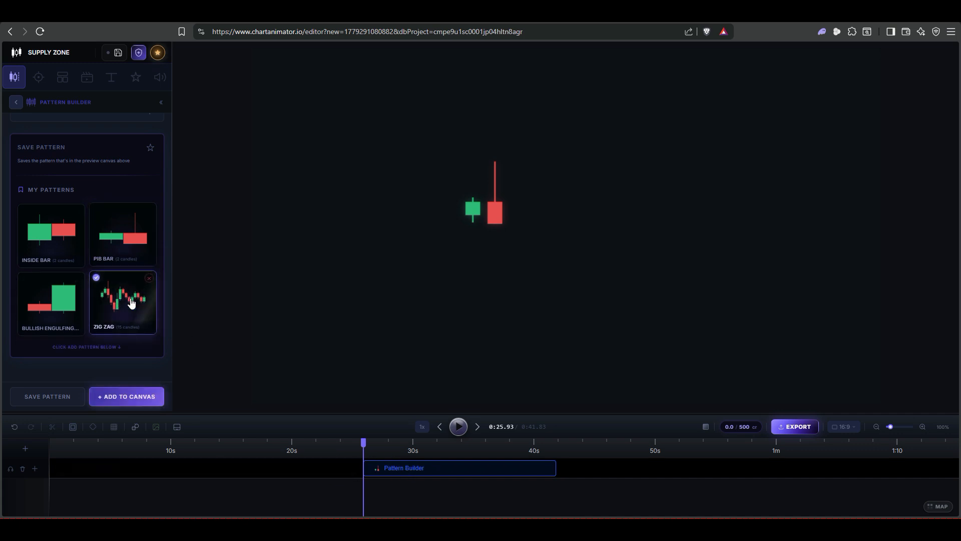
pyautogui.click(125, 397)
pyautogui.moveTo(509, 282); pyautogui.dragTo(460, 332)
pyautogui.click(332, 461)
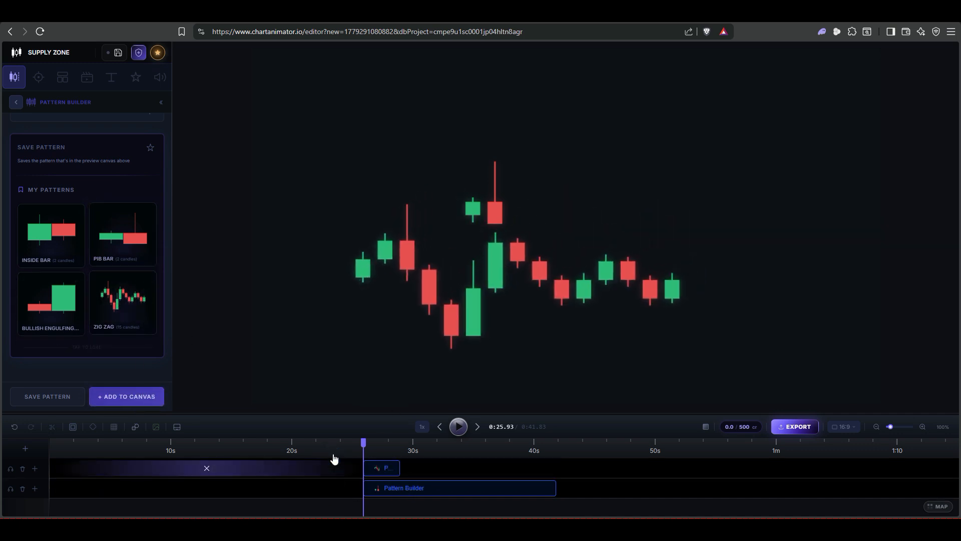
# Step: Add the BULLISH ENGULFING pattern to the canvas and move it to the upper right
pyautogui.click(68, 299)
pyautogui.click(138, 396)
pyautogui.moveTo(575, 204); pyautogui.dragTo(656, 126)
pyautogui.click(299, 470)
# Step: Add the INSIDE BAR pattern to the canvas and raise it above the zig zag
pyautogui.click(57, 241)
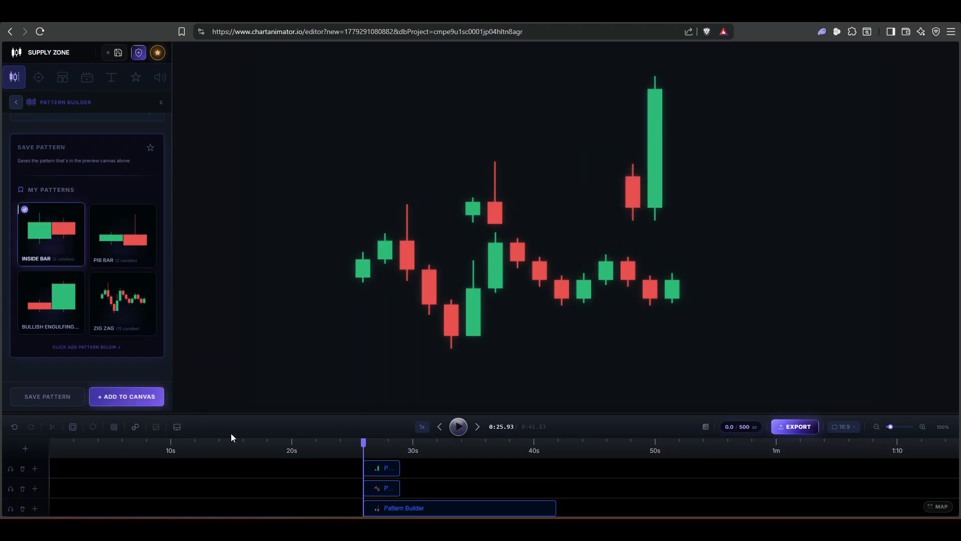
pyautogui.click(127, 396)
pyautogui.moveTo(569, 233); pyautogui.dragTo(571, 157)
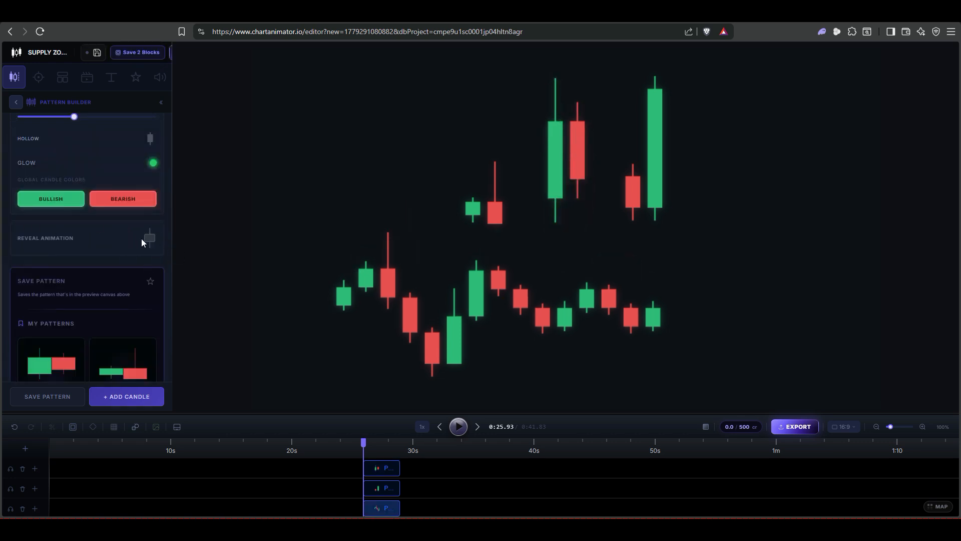
# Step: Turn on the reveal animation for the selected pattern in one-by-one mode
pyautogui.click(150, 239)
pyautogui.scroll(-3, 154, 238)
pyautogui.scroll(2, 37, 287)
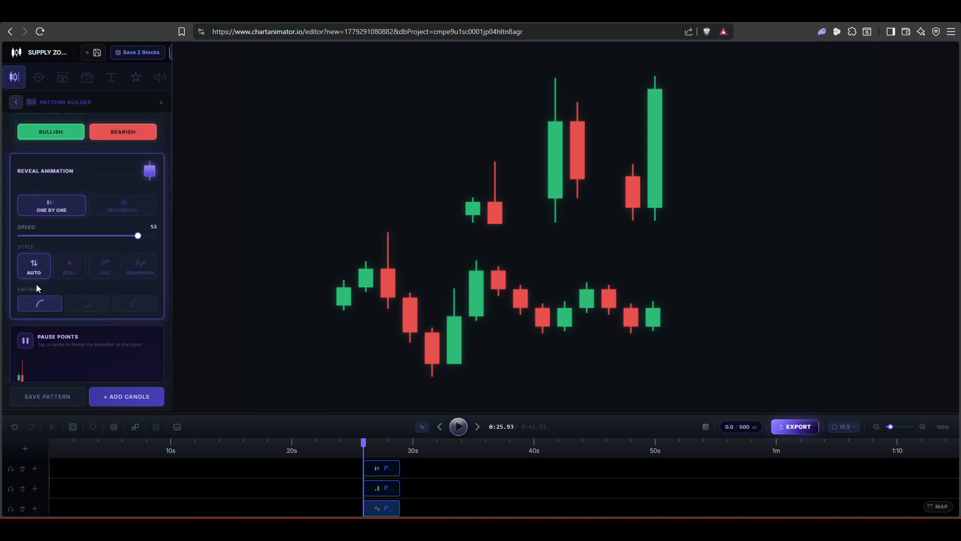
pyautogui.scroll(1, 65, 281)
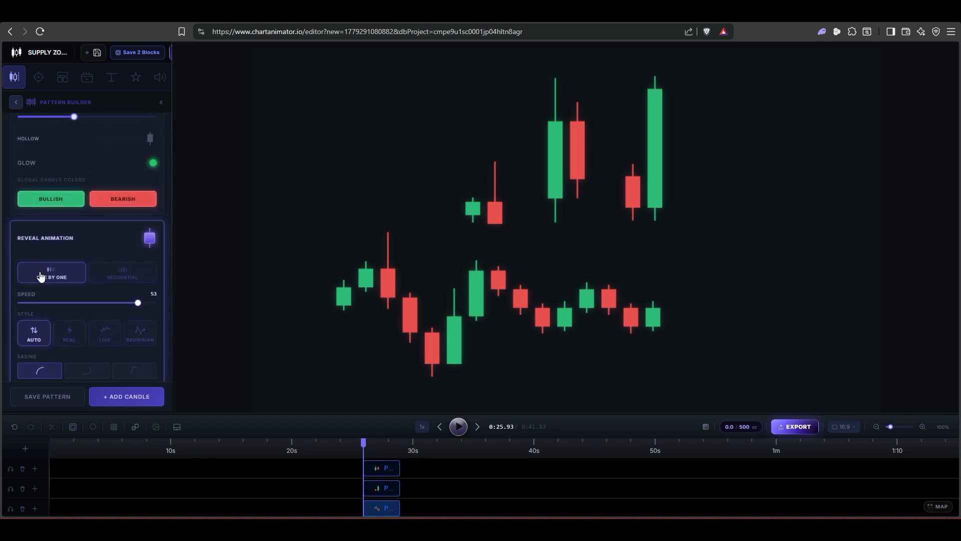
pyautogui.click(136, 335)
# Step: Play back the timeline to preview the pattern animations, then pause
pyautogui.click(457, 427)
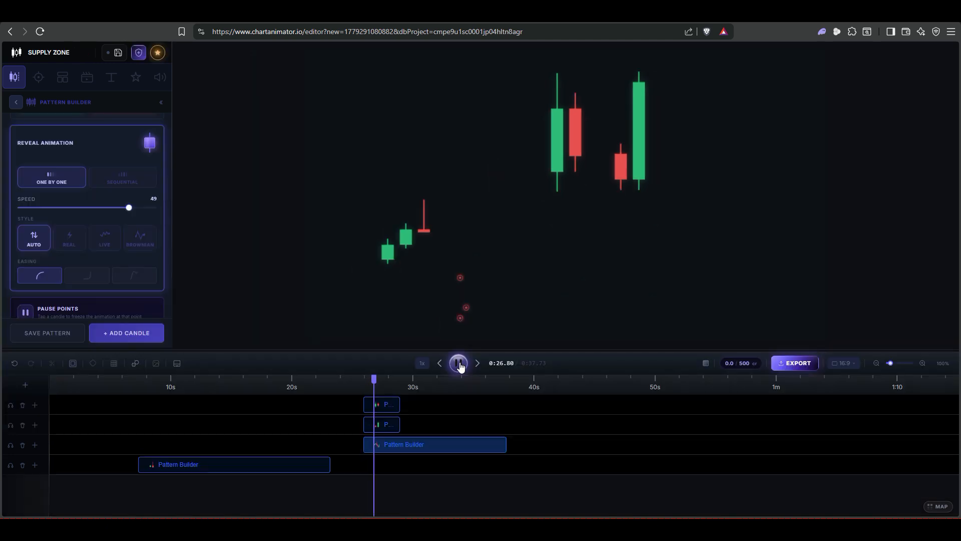
pyautogui.click(560, 420)
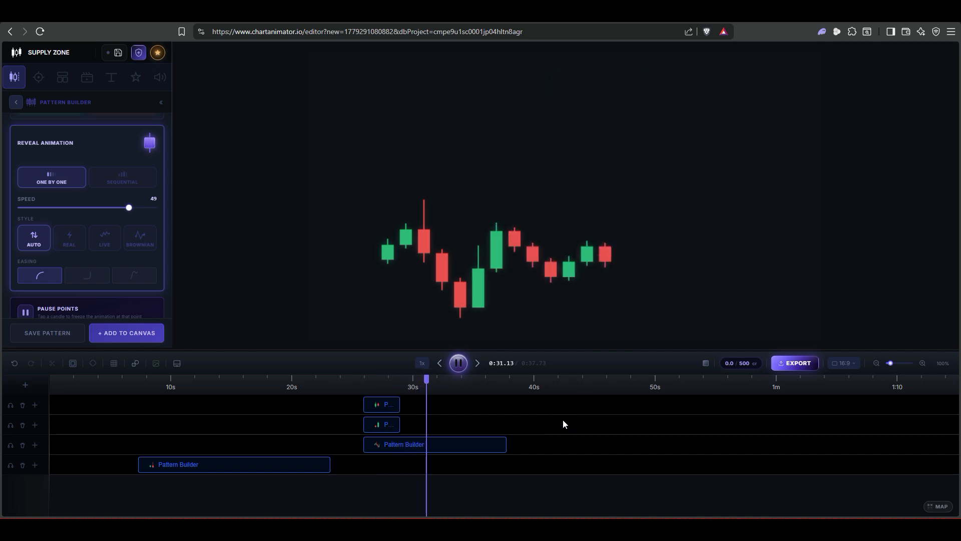
pyautogui.press('space')
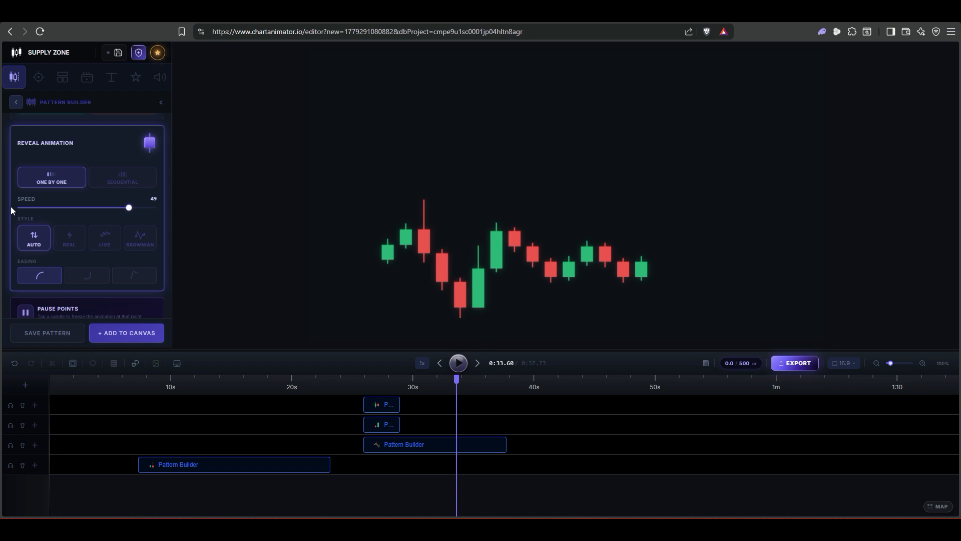
pyautogui.scroll(-6, 24, 208)
pyautogui.scroll(6, 80, 202)
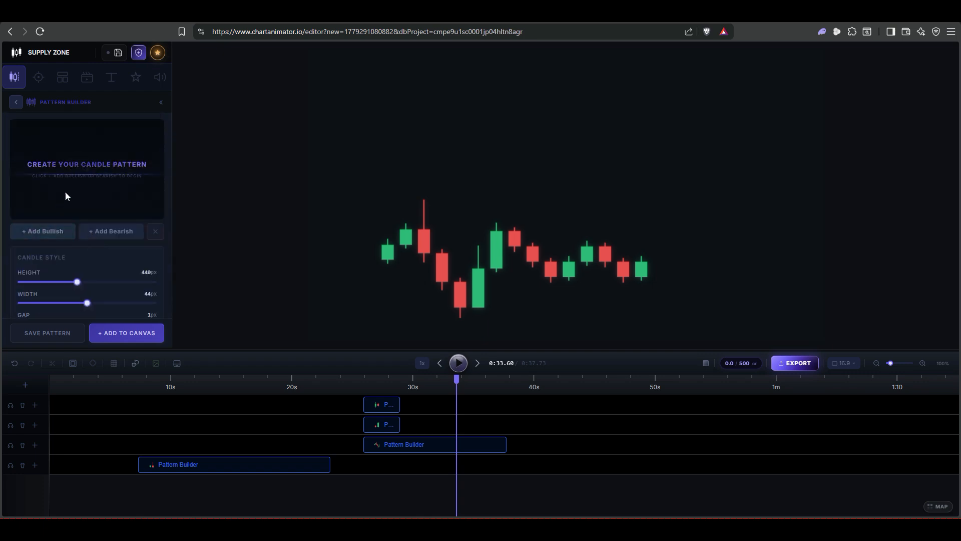
pyautogui.scroll(-5, 101, 180)
pyautogui.scroll(-2, 102, 181)
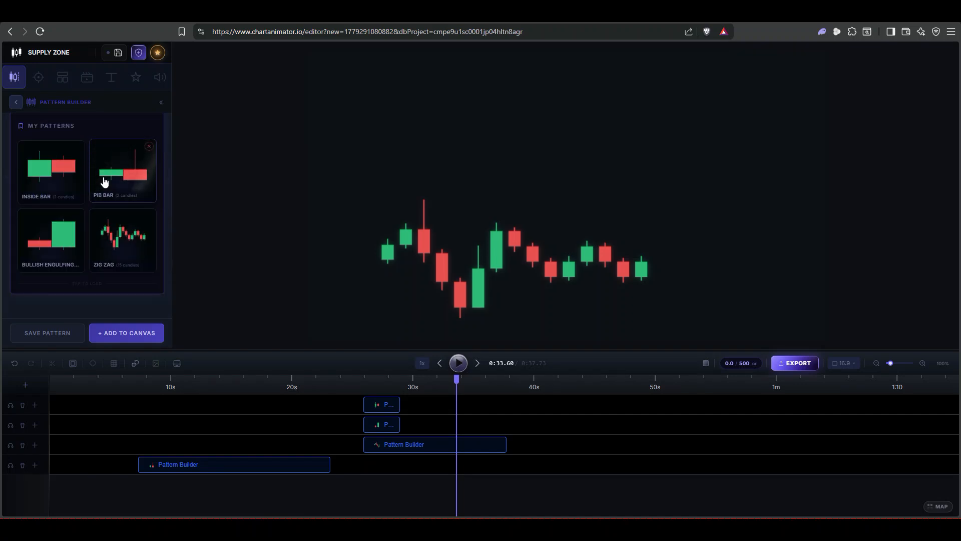